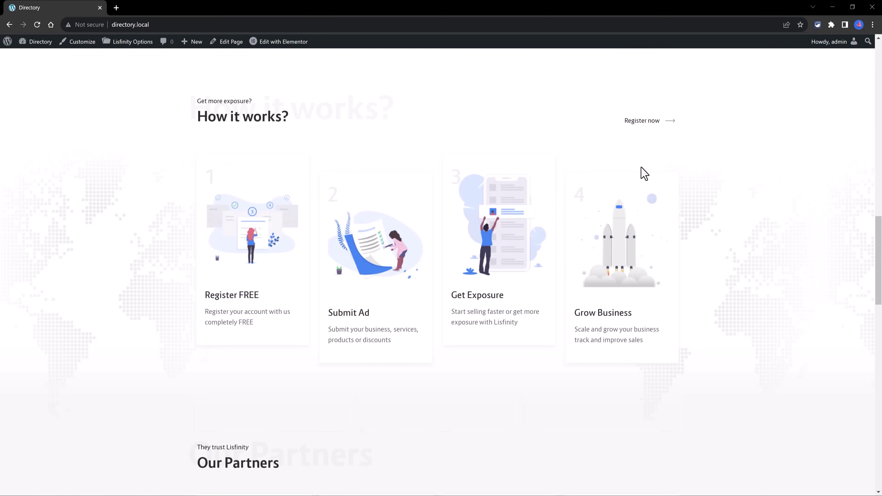
- Scroll down the admin page and open the site Customizer
scroll(479, 196, "down", 15)
scroll(441, 196, "down", 3)
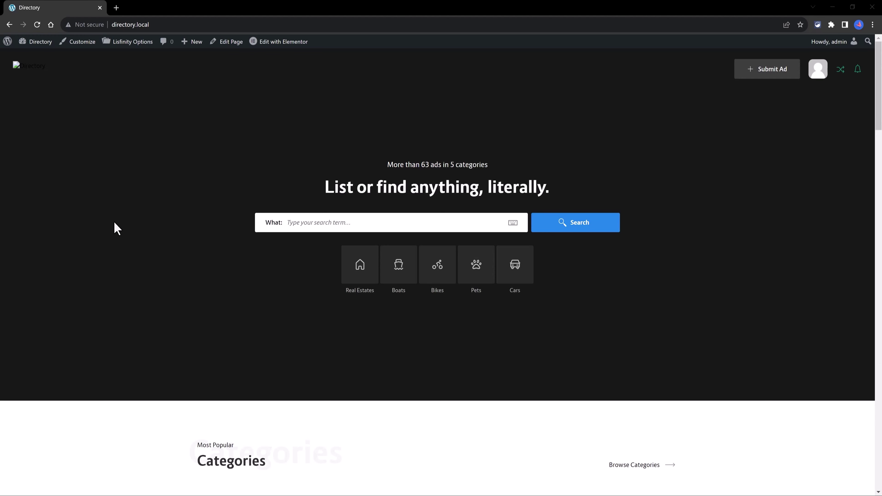
left_click(82, 43)
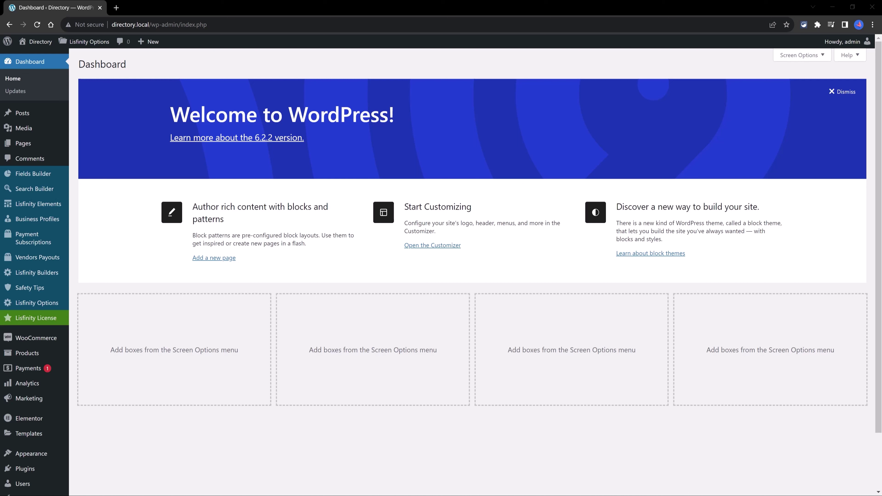
- List all products filtered to Payment Package, then switch the type filter to Promotion product
mouse_move(31, 354)
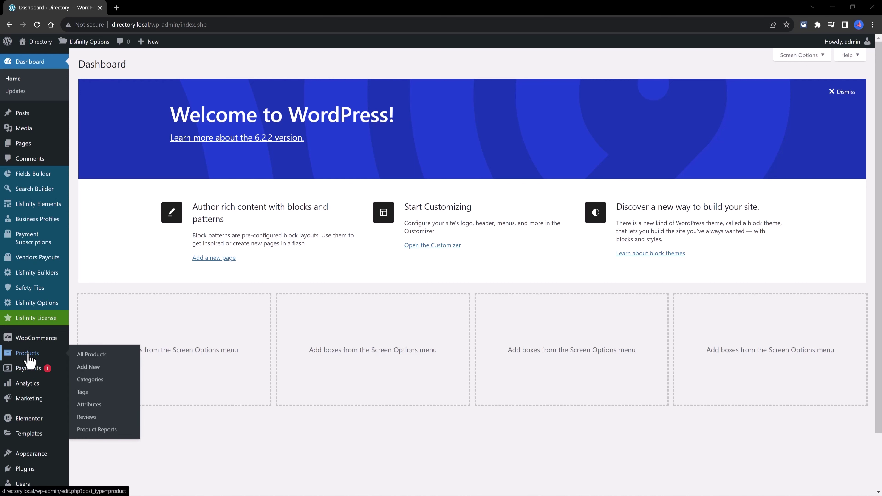
left_click(99, 354)
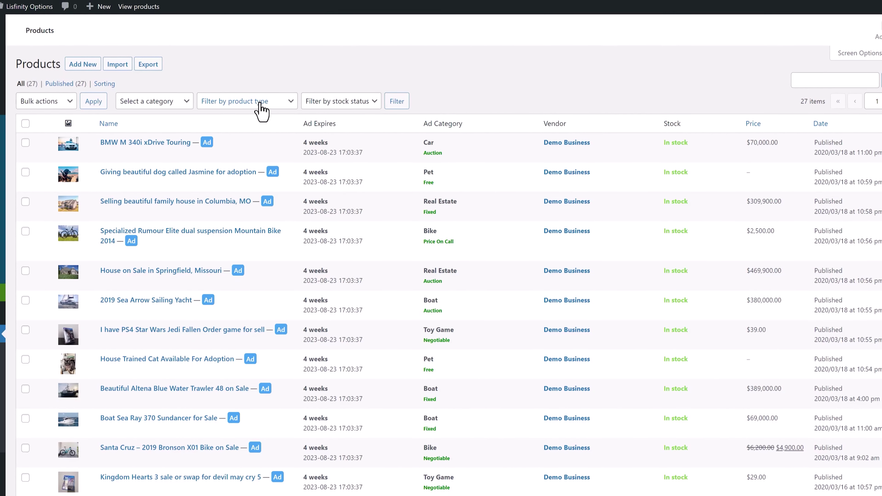
left_click(260, 103)
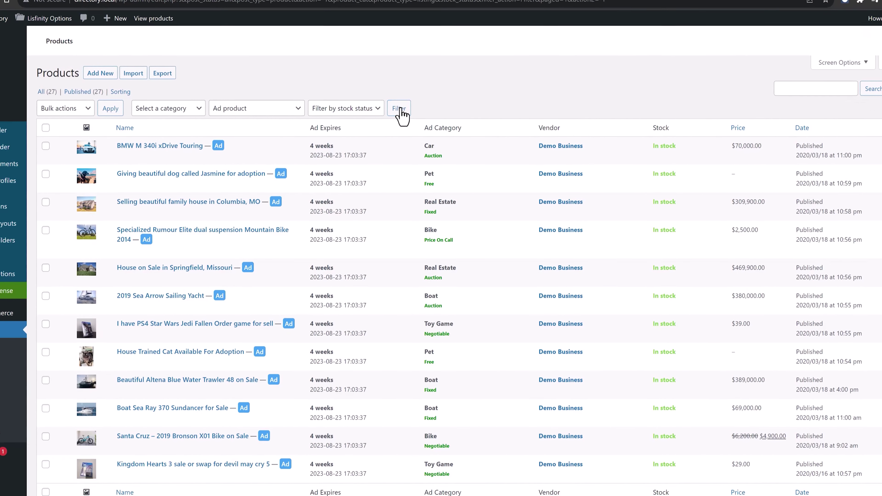
scroll(237, 396, "down", 5)
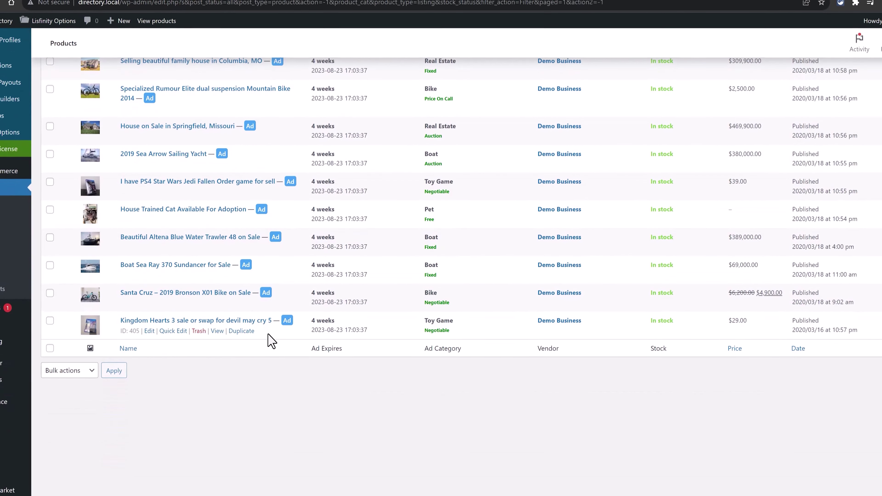
scroll(224, 334, "up", 5)
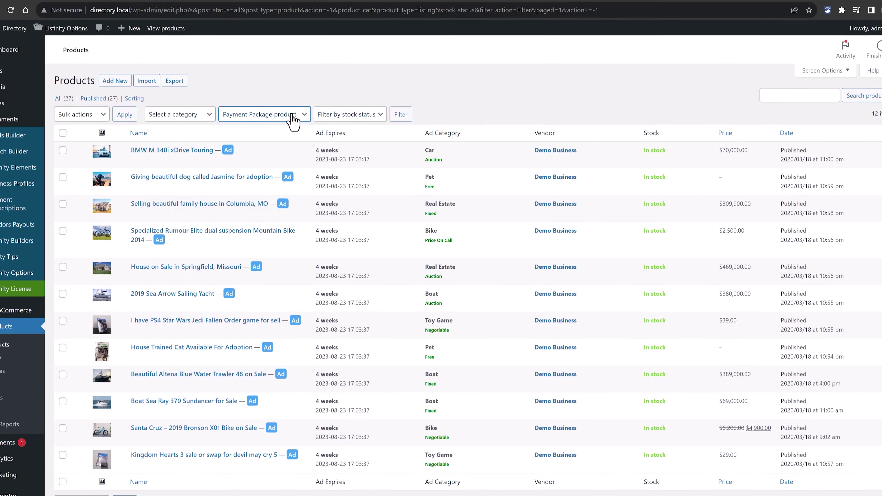
left_click(402, 117)
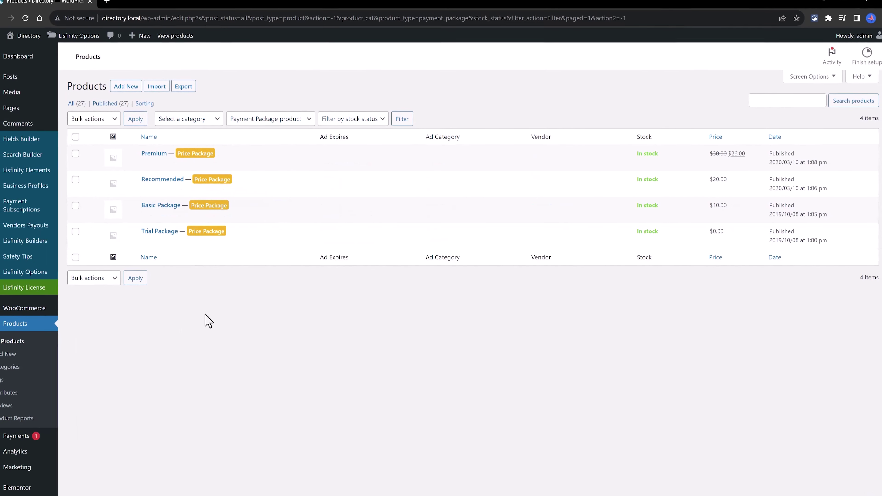
left_click(257, 123)
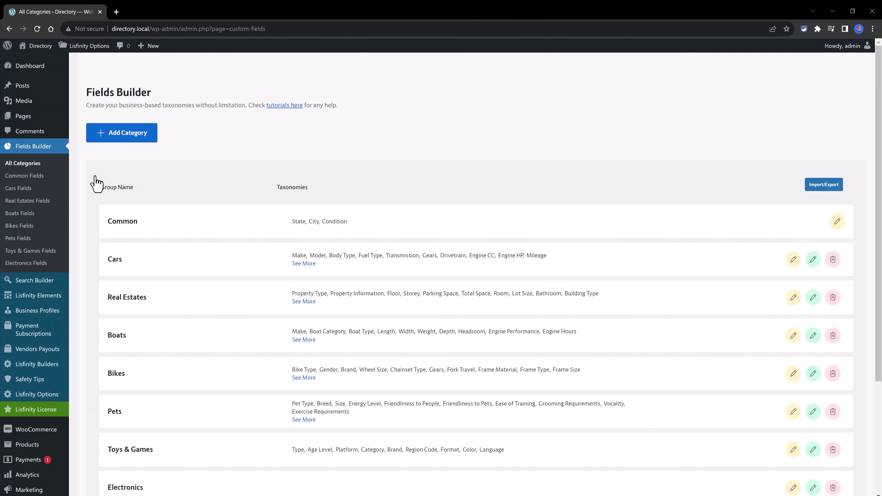
- Scroll through the Fields Builder category list and start adding a new category
scroll(232, 181, "down", 3)
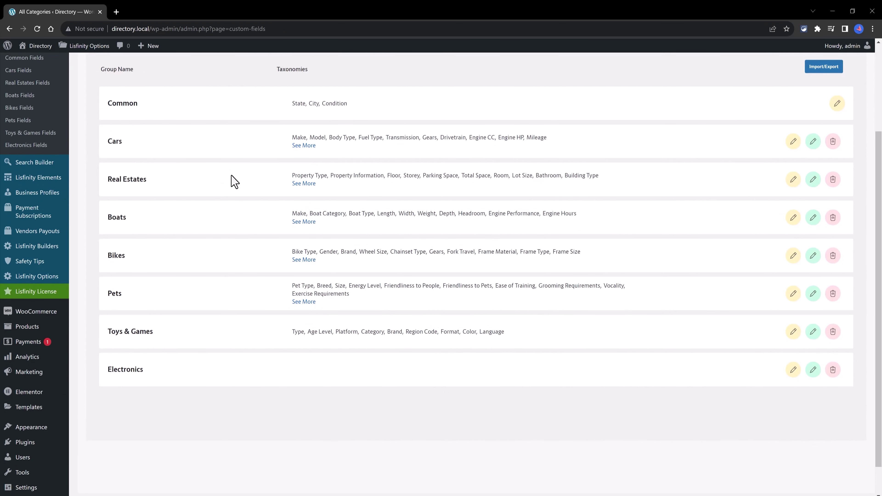
scroll(230, 172, "up", 2)
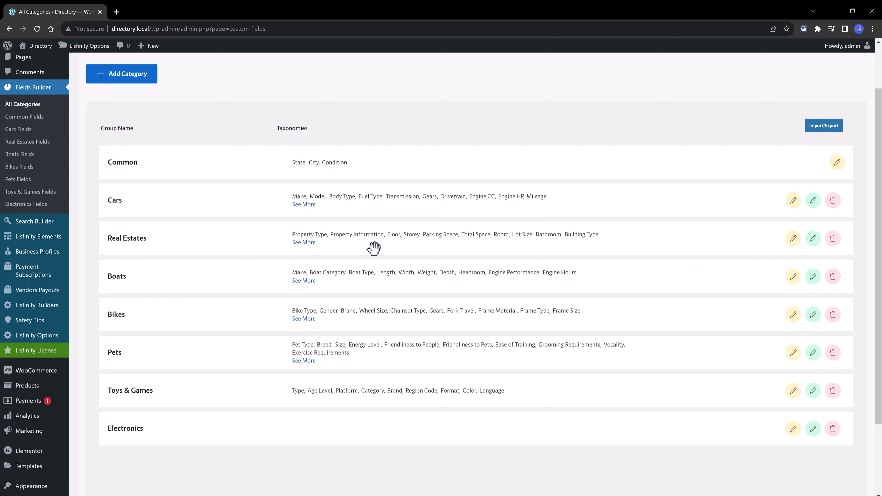
left_click(138, 82)
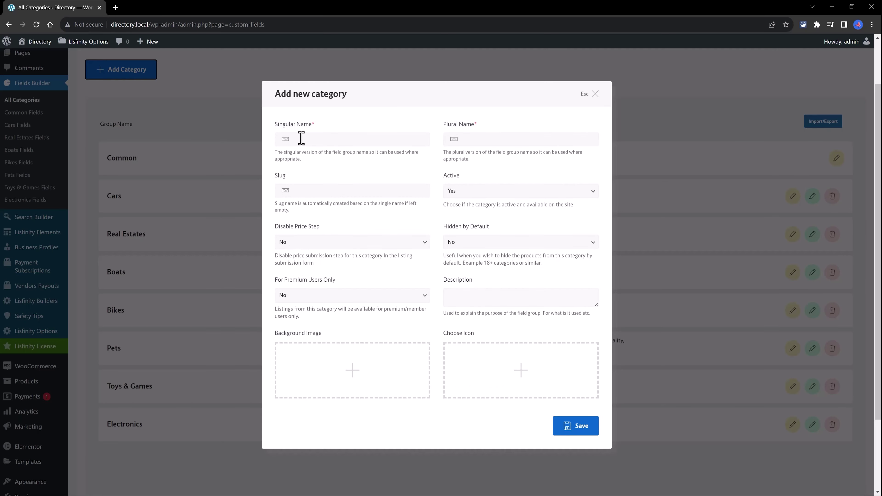
- Enter singular name 'Furniture', slug 'furniture' and plural name 'Furnitures' for the new category
left_click(302, 138)
type("Furniture")
left_click(306, 193)
type("furniture")
left_click(472, 143)
type("Furnitures")
key("Tab")
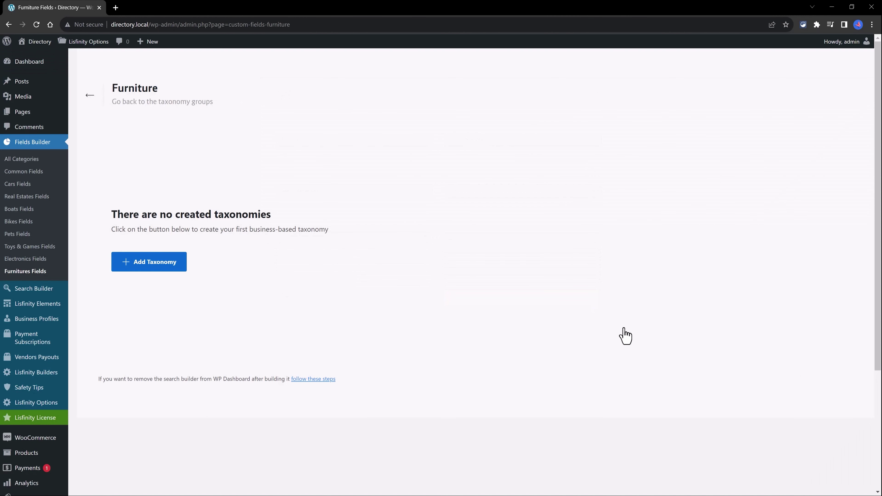
- Add a 'Material' taxonomy (singular and plural) to Furniture, then reopen the Furnitures category's fields
left_click(163, 266)
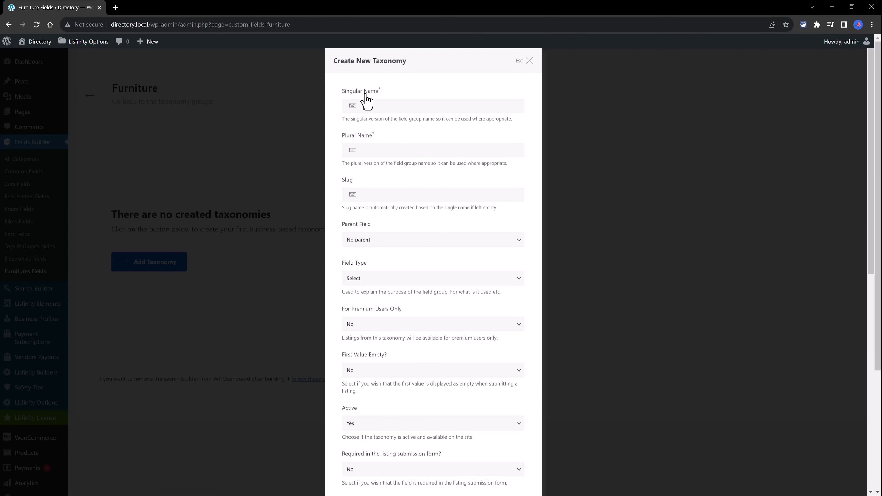
left_click(367, 104)
type("Material")
key("Tab")
type("Material")
left_click(384, 239)
scroll(504, 464, "down", 10)
left_click(503, 463)
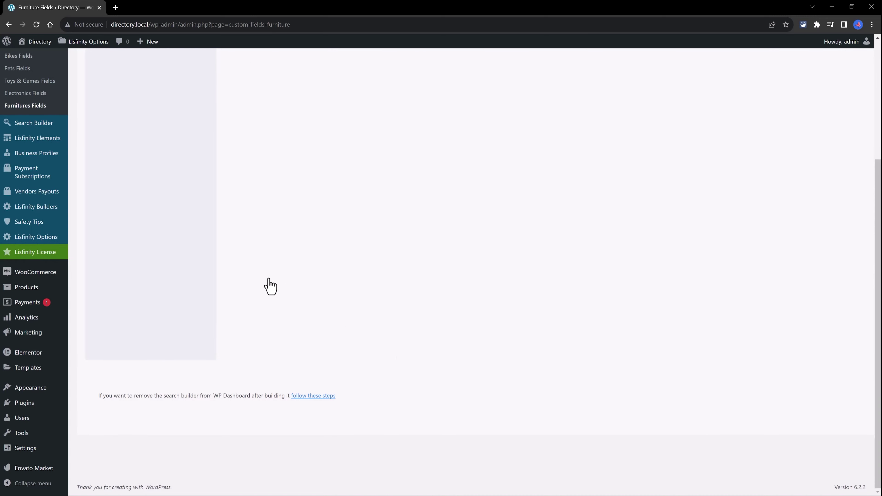
key("alt+Left")
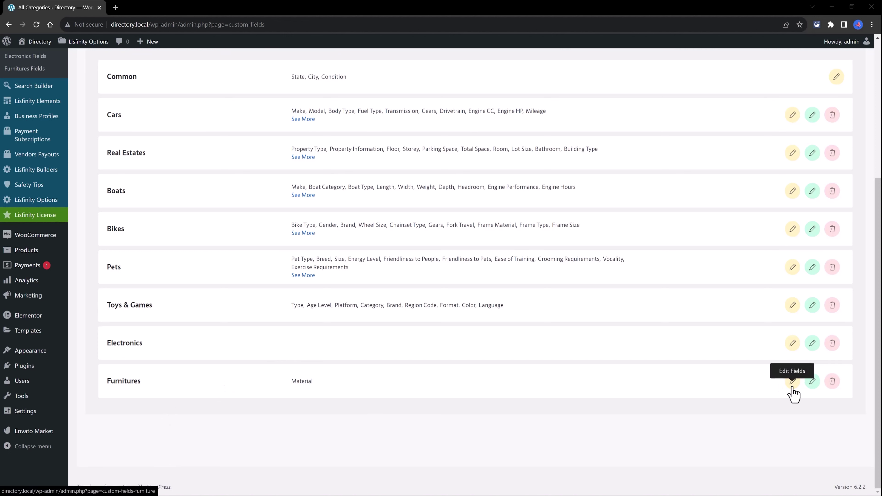
left_click(812, 382)
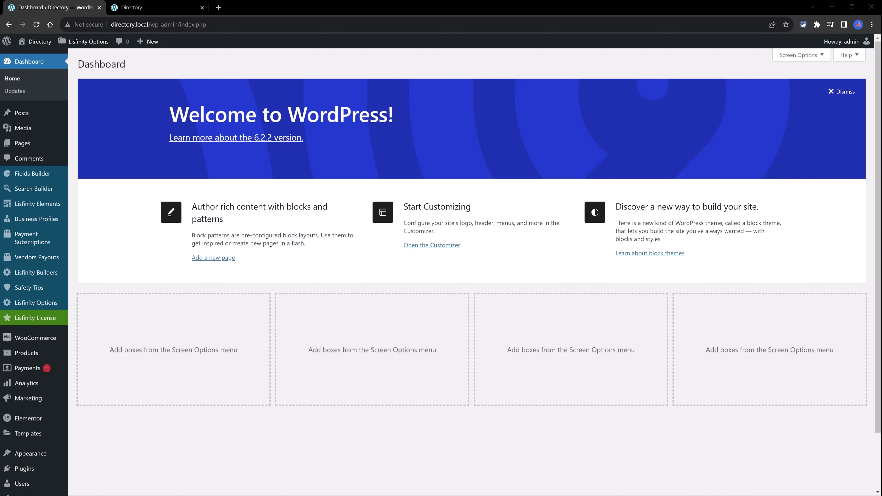
- Open the Search Builder and scroll through its settings
left_click(46, 192)
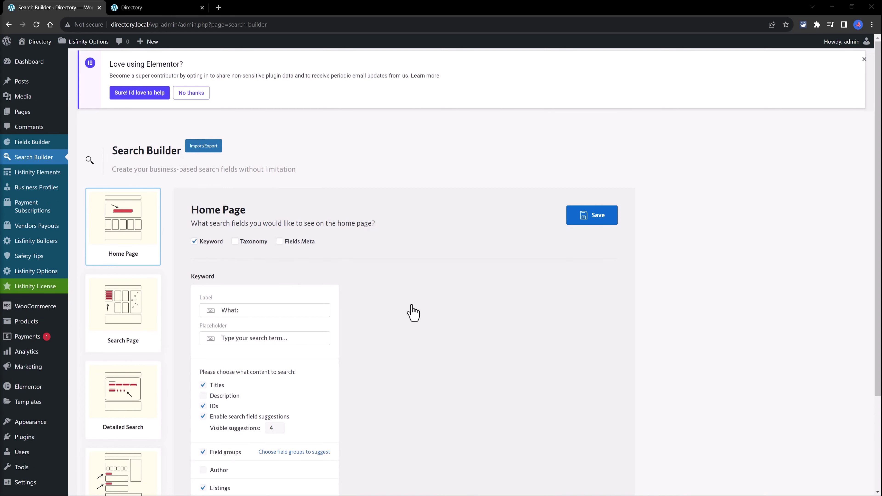
scroll(427, 314, "down", 4)
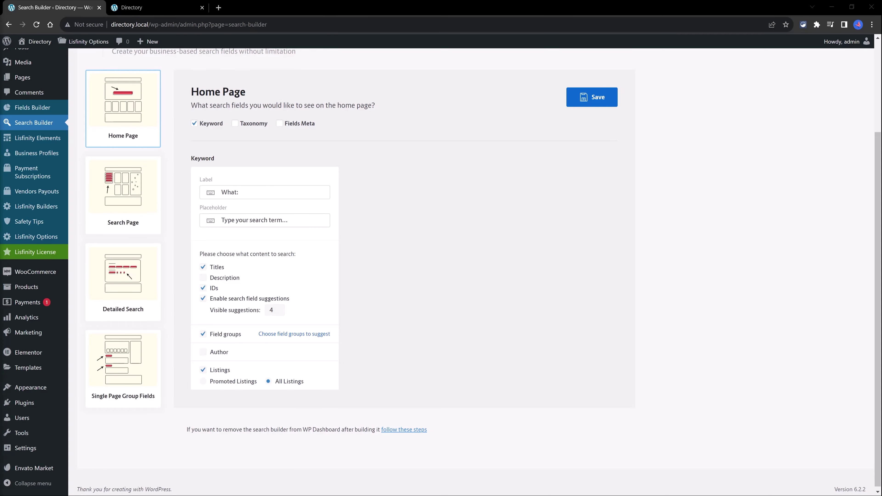
scroll(98, 230, "up", 3)
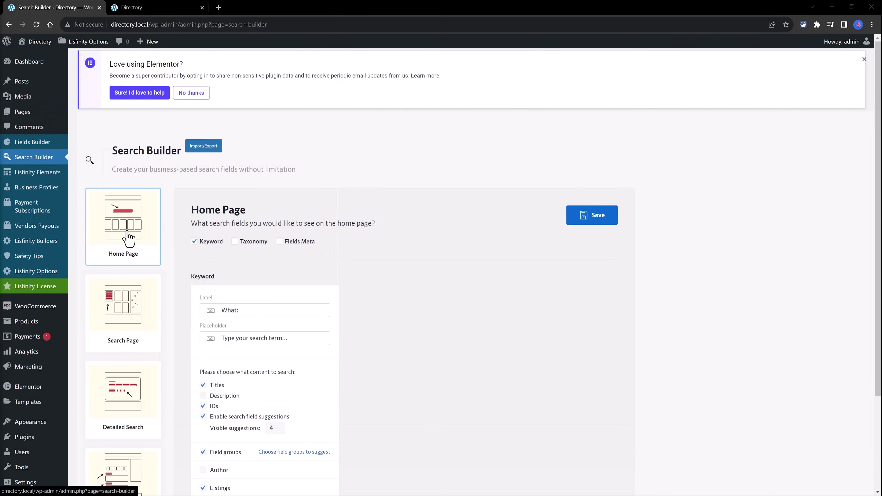
- Try the front-end homepage keyword search, then open the Search Page settings in Search Builder
left_click(153, 8)
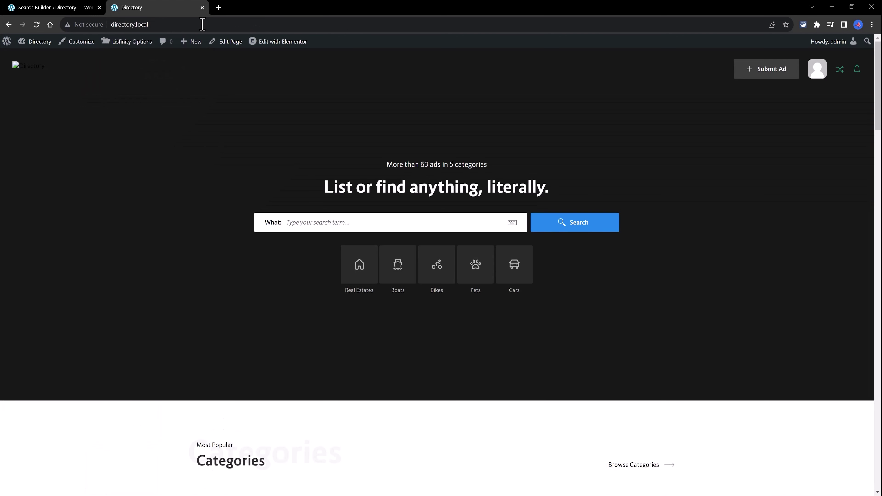
left_click(288, 225)
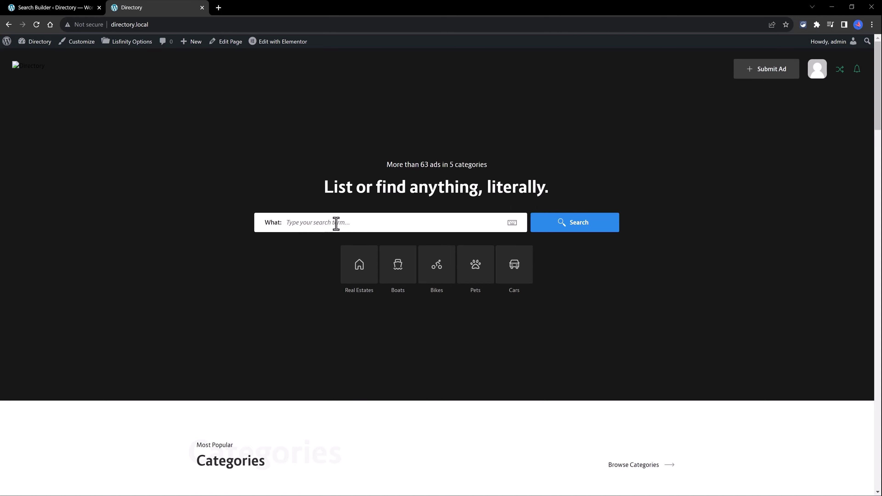
left_click(92, 7)
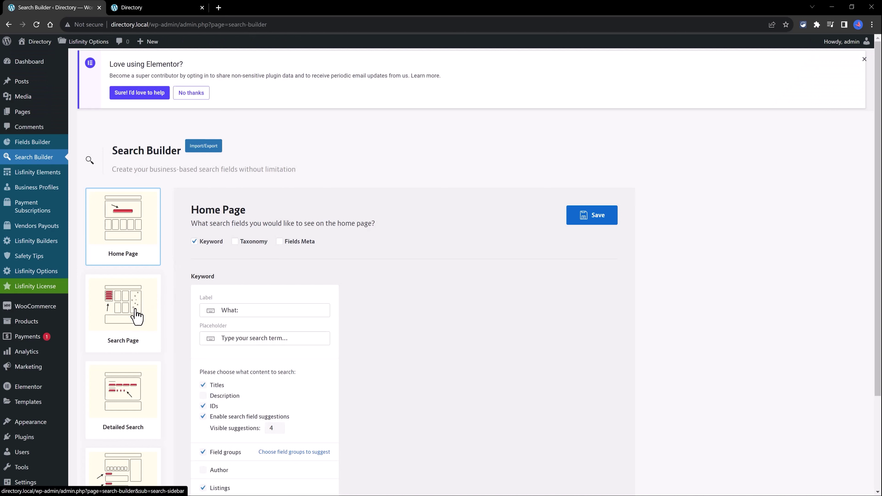
scroll(140, 408, "down", 3)
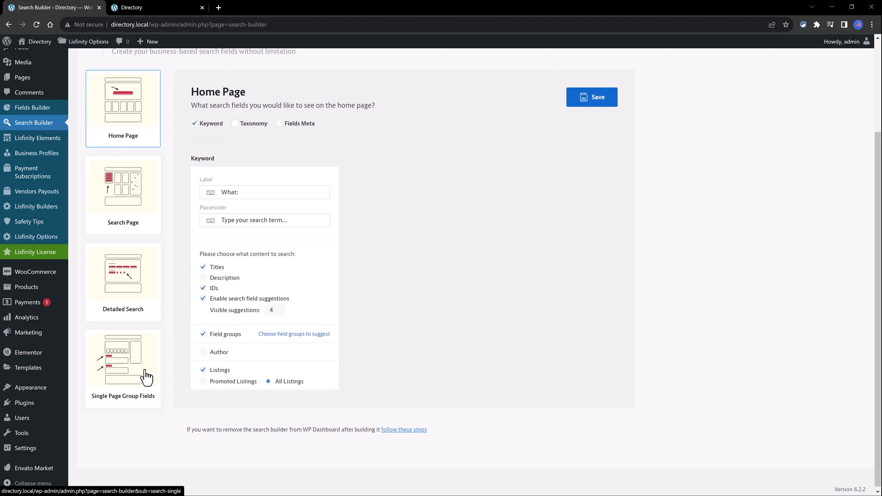
left_click(133, 202)
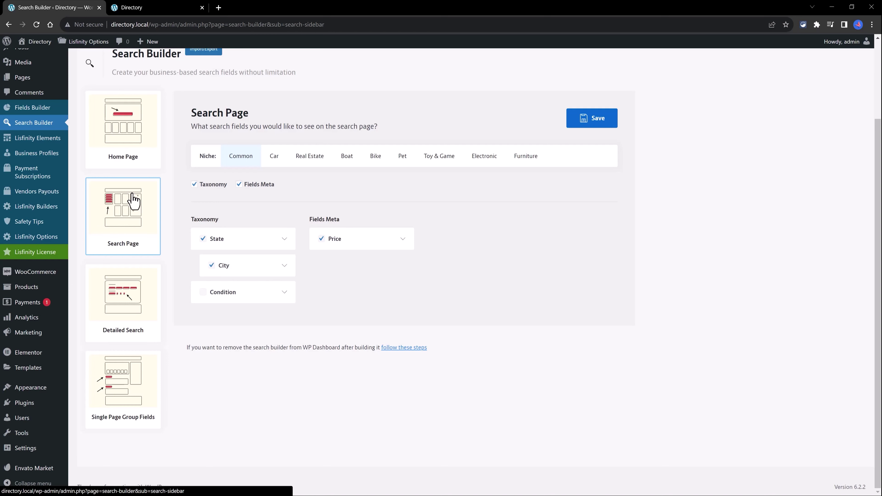
- Search the front-end site for 'bmw' and open the BMW M 340i xDrive Touring listing
left_click(131, 7)
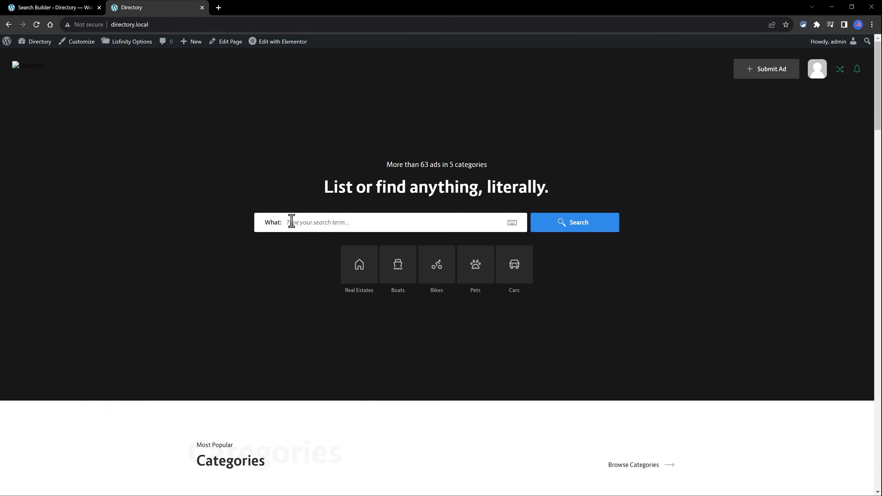
left_click(291, 222)
type("bmw")
left_click(274, 259)
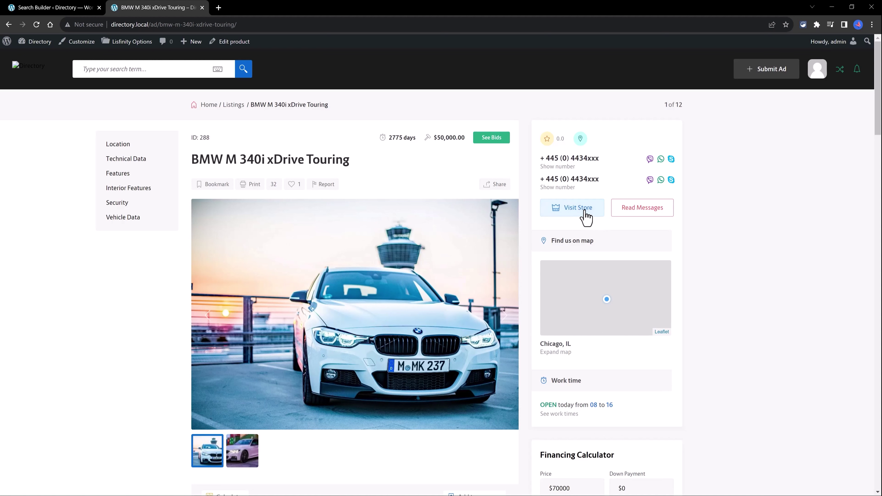
- Scroll through the listing's details, then open the Search Builder's Detailed Search settings
scroll(346, 265, "down", 5)
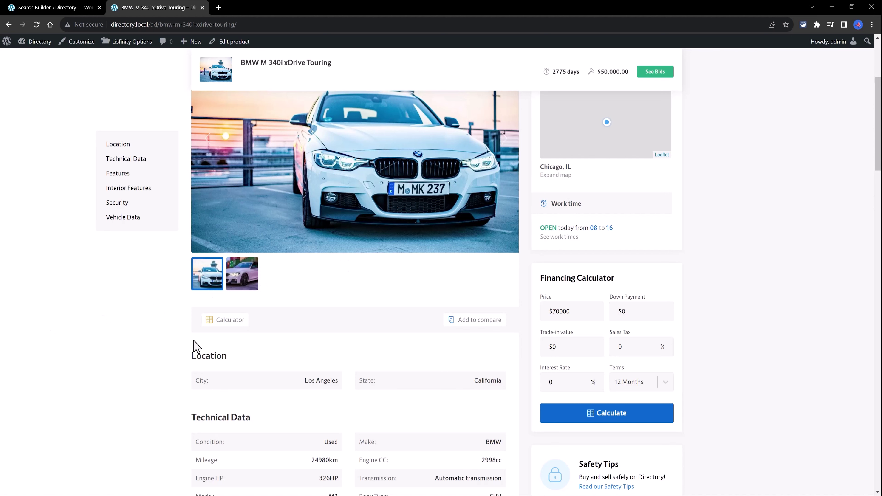
scroll(274, 320, "down", 3)
scroll(227, 257, "down", 2)
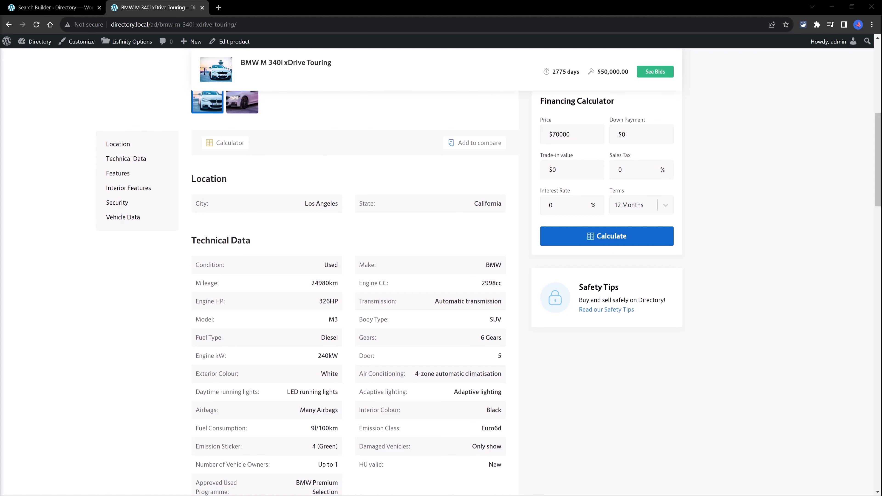
key("ctrl+shift+Tab")
left_click(122, 328)
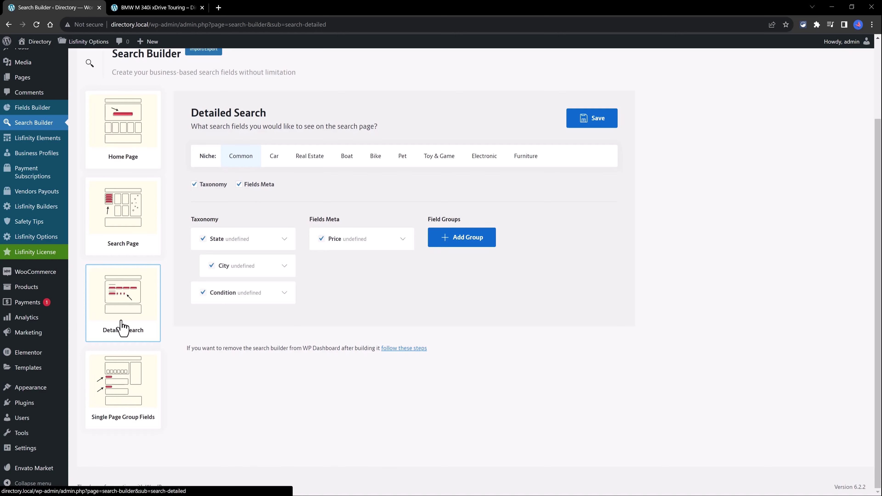
- Run a front-end search for 'RAdio', view the detailed search page, then open Single Page Group Fields
left_click(142, 8)
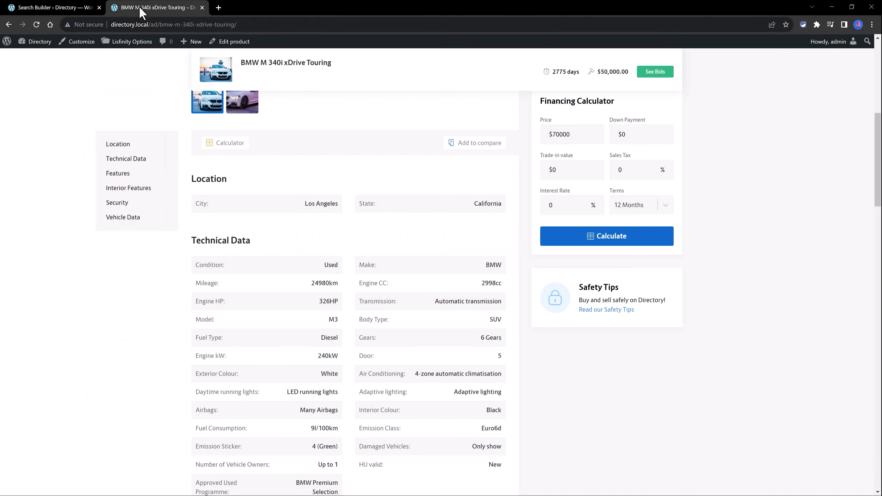
left_click(124, 69)
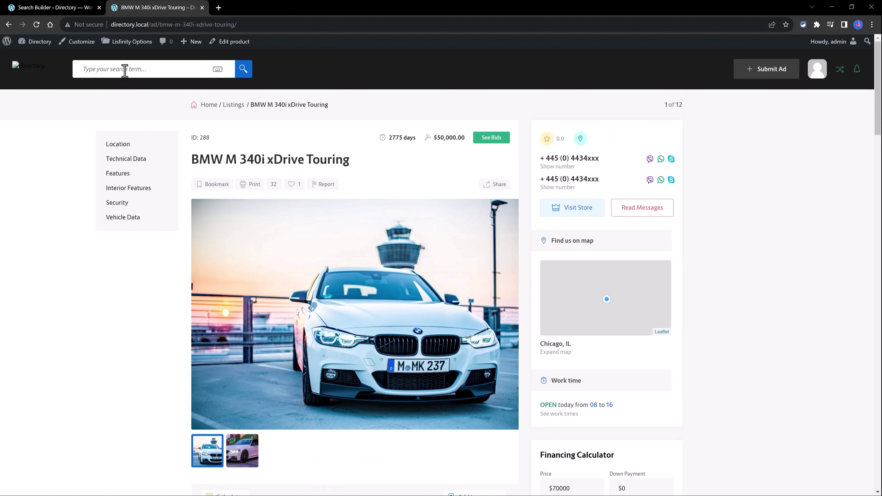
type("RAdio")
key("Return")
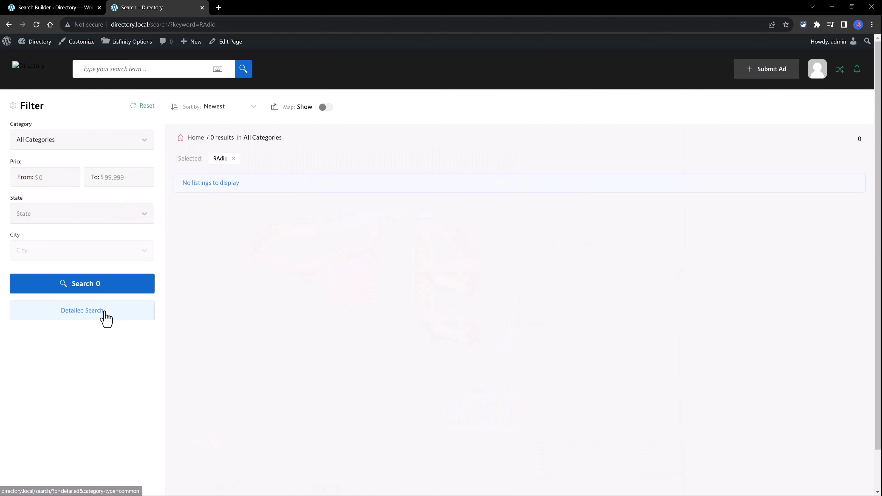
left_click(105, 318)
key("ctrl+Page_Up")
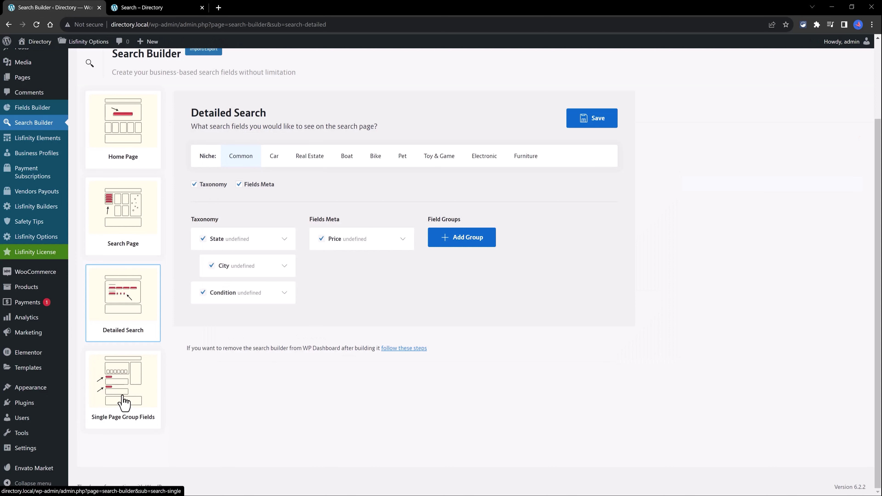
left_click(124, 403)
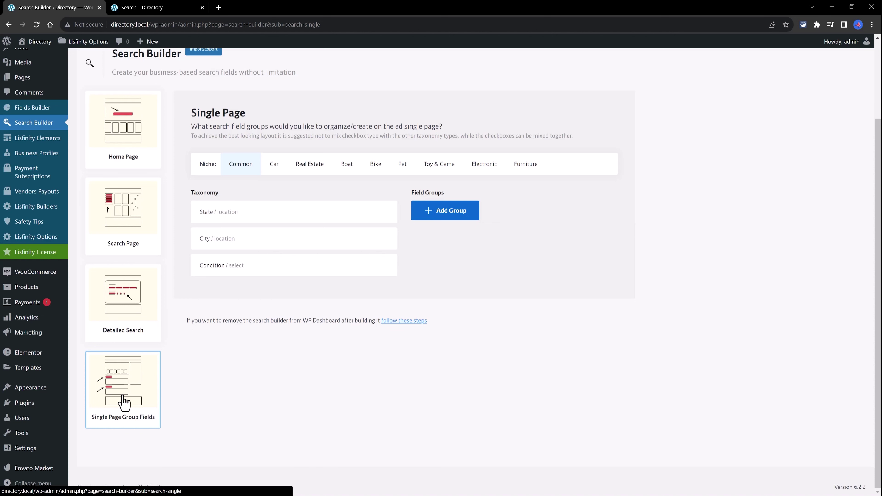
- View the Car and then Real Estate niche field groups in Single Page Group Fields
left_click(274, 164)
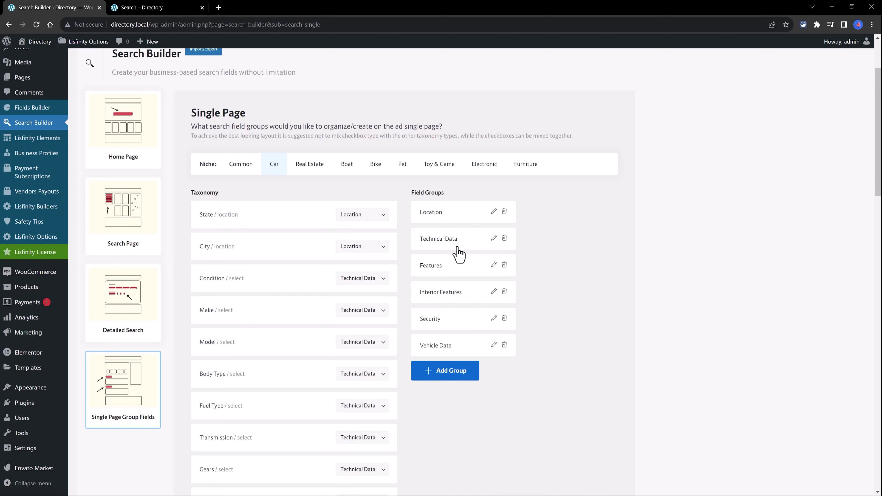
left_click(309, 166)
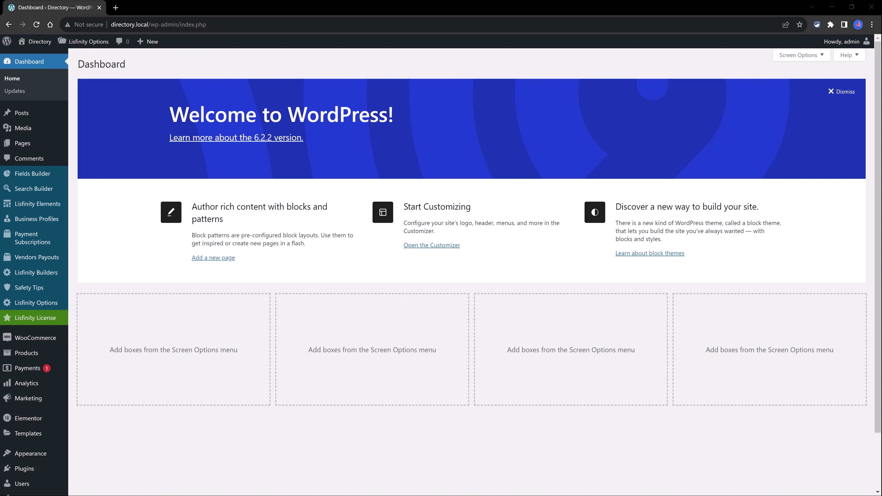
- In Lisfinity Options, change the vendor site percentage to 15 and save
mouse_move(38, 306)
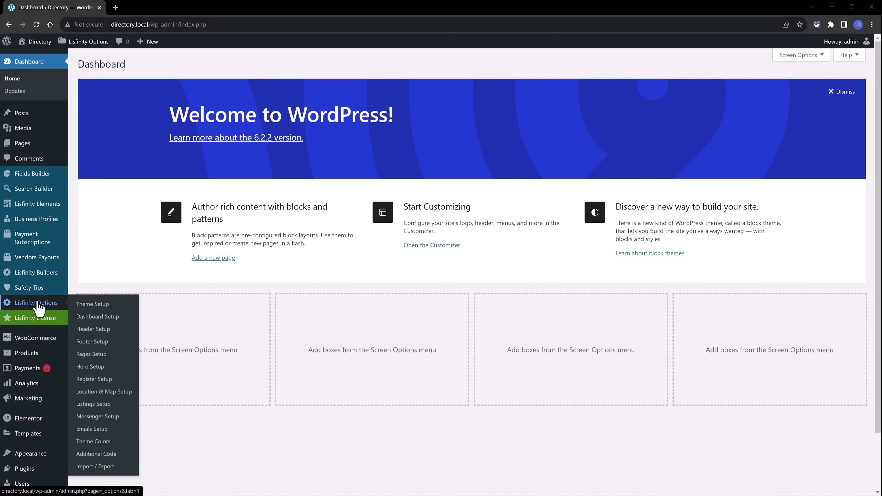
left_click(37, 303)
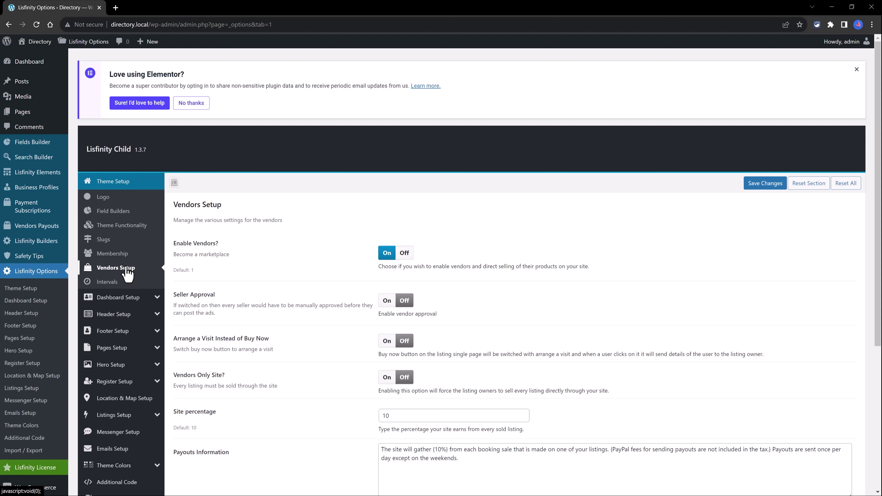
scroll(288, 356, "down", 2)
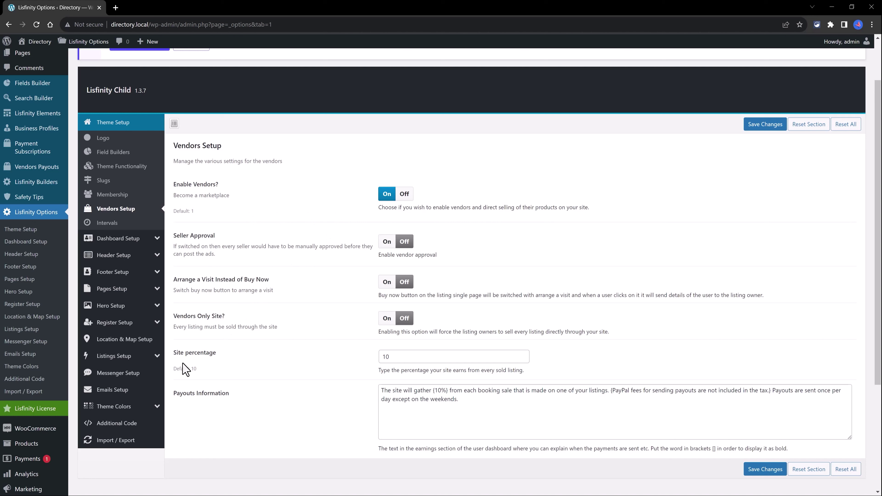
left_click(399, 355)
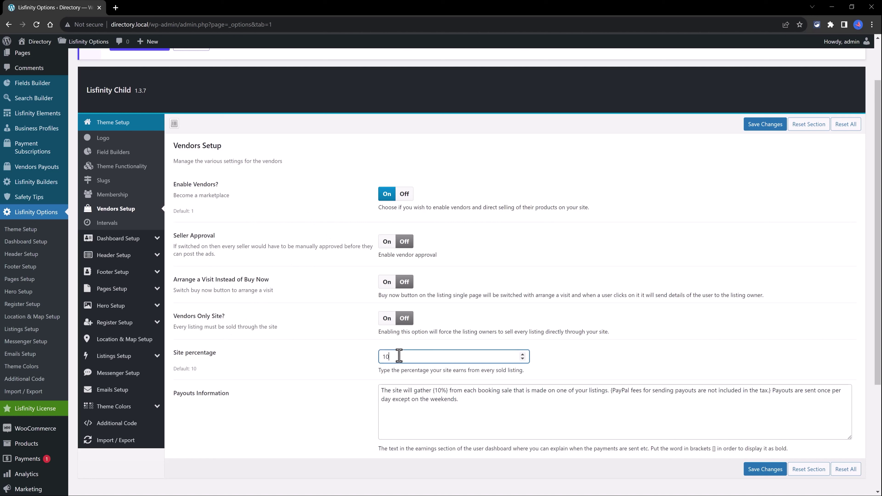
key("BackSpace")
type("5")
left_click(764, 469)
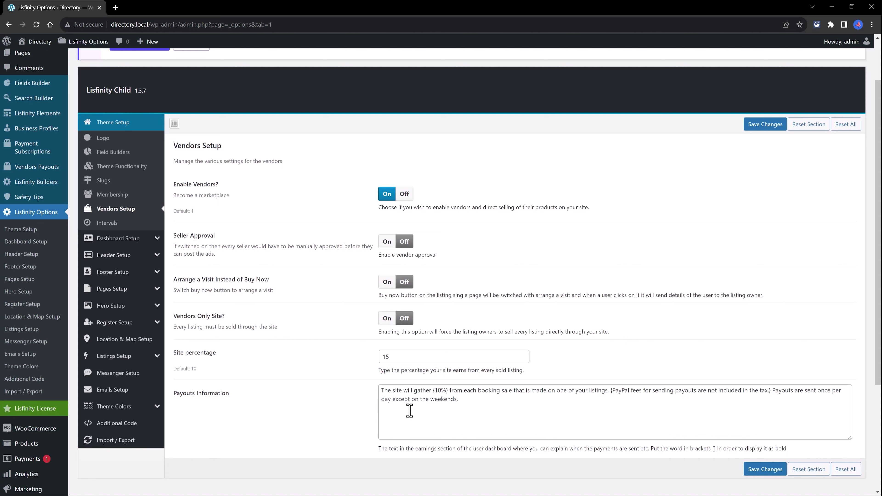
- Review the Payouts Information text, then open the Intervals settings
left_click(400, 412)
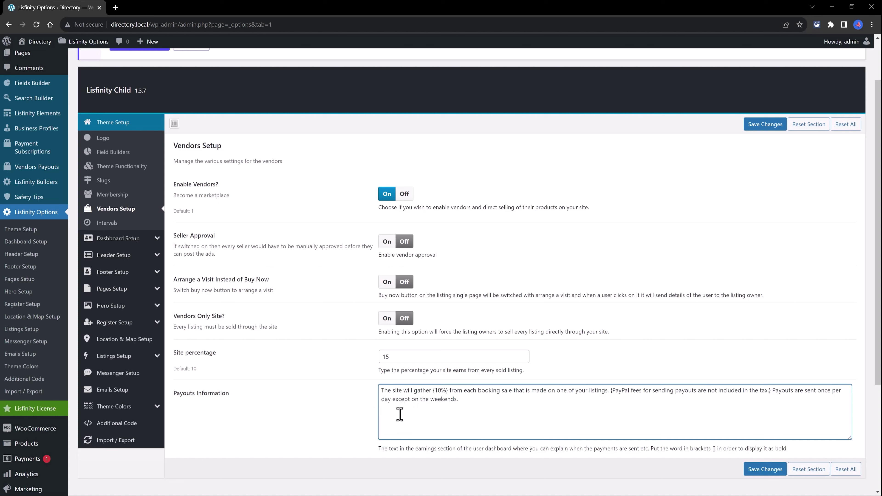
left_click_drag(381, 390, 482, 409)
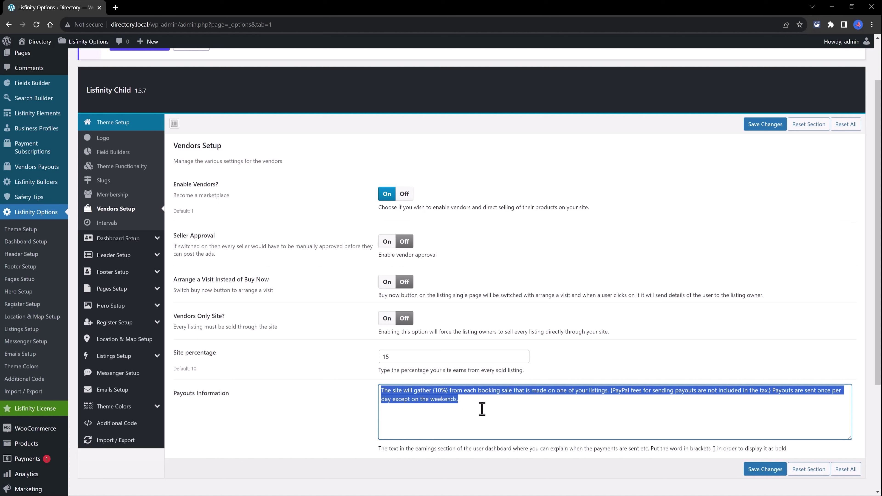
left_click(482, 409)
scroll(484, 409, "down", 2)
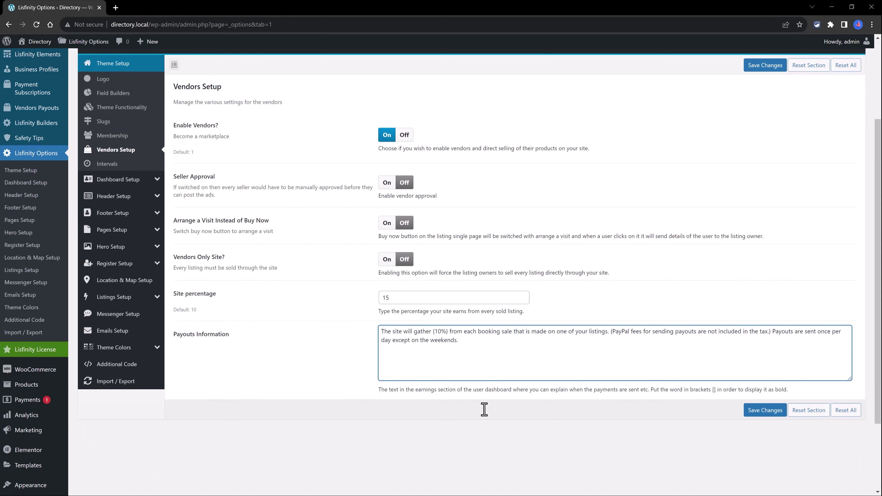
left_click(112, 166)
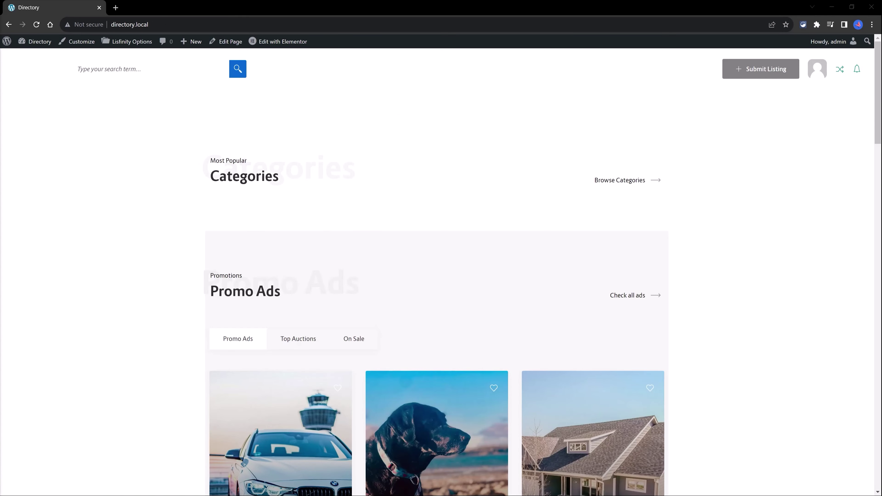
- Start a new listing submission and raise the premium package duration to 5 days
left_click(764, 74)
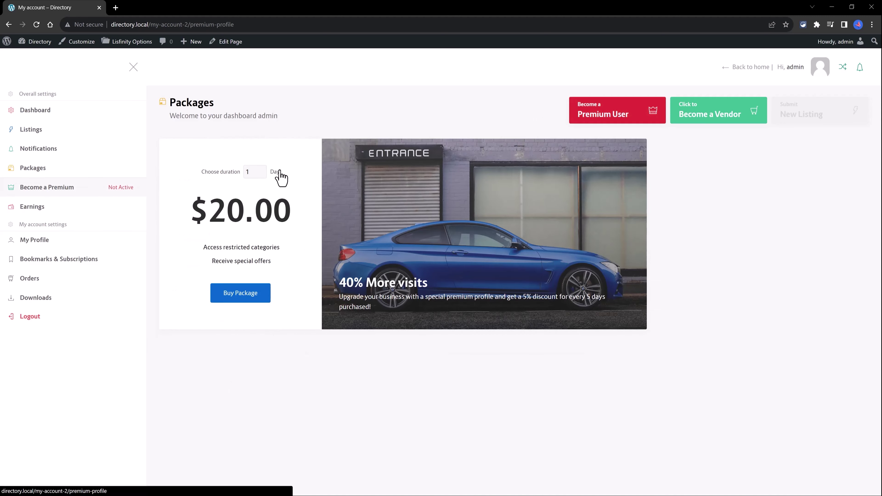
left_click(260, 169)
left_click(260, 169)
left_click(261, 170)
left_click(260, 169)
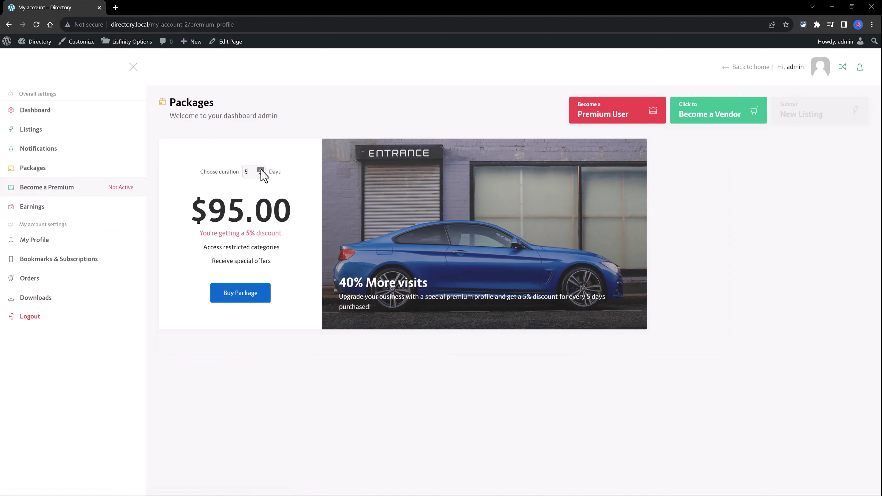
left_click(261, 169)
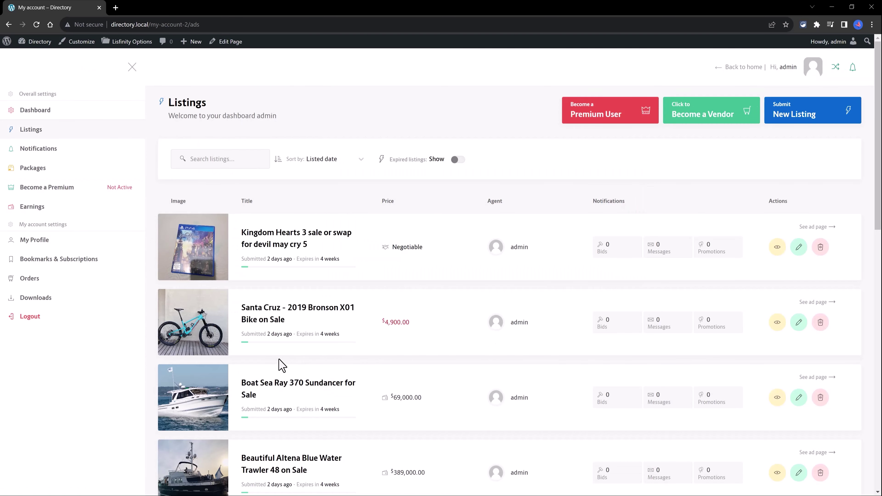
- Scroll through the Listings table and go to the WordPress admin dashboard via Directory > Dashboard
scroll(232, 381, "down", 5)
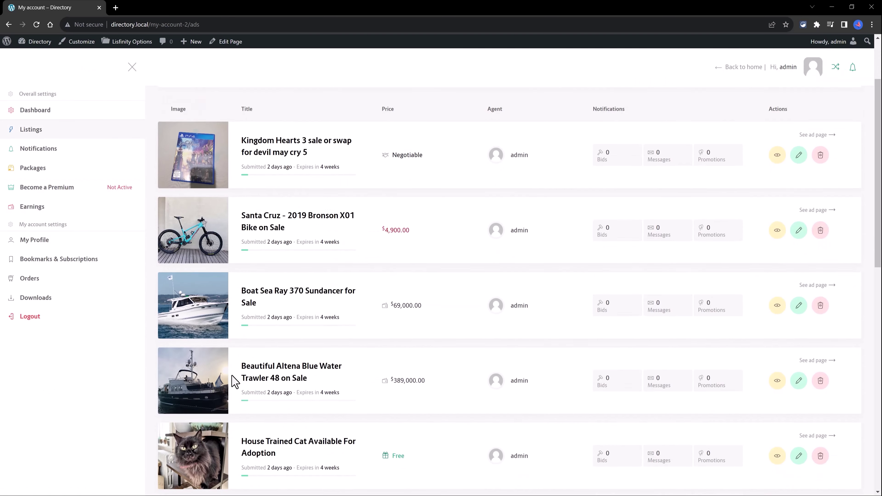
scroll(464, 340, "up", 4)
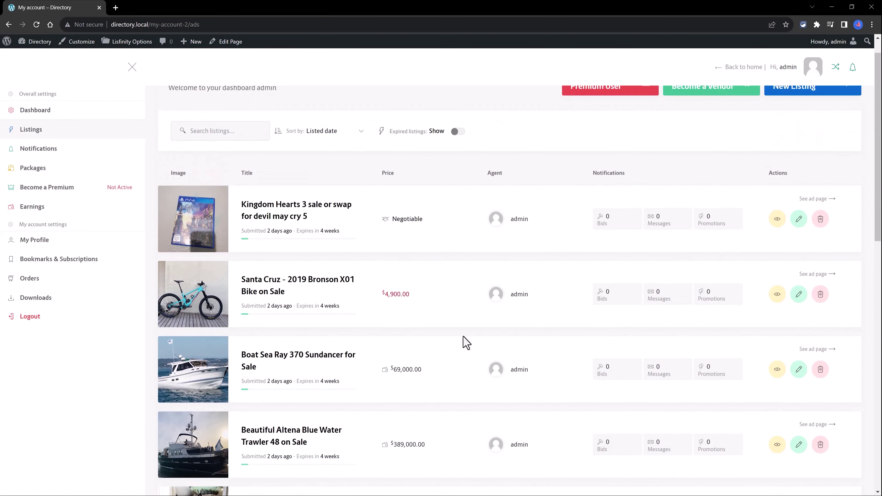
scroll(503, 337, "down", 2)
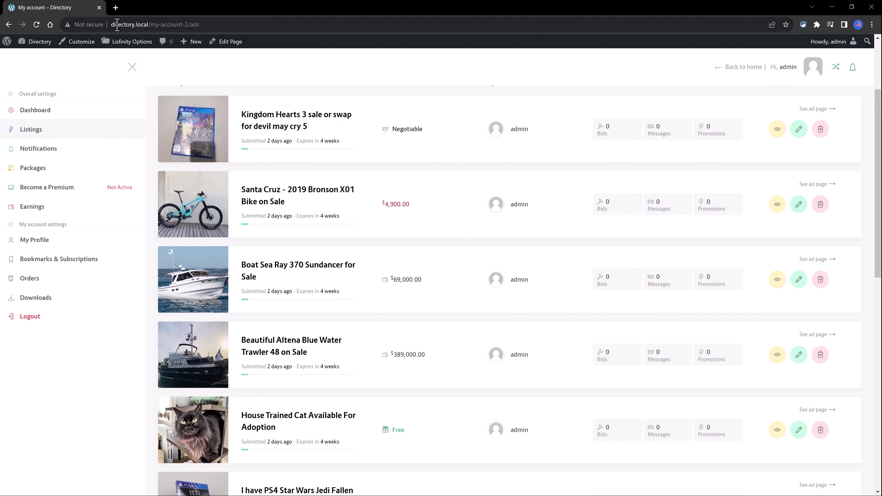
mouse_move(35, 43)
left_click(33, 62)
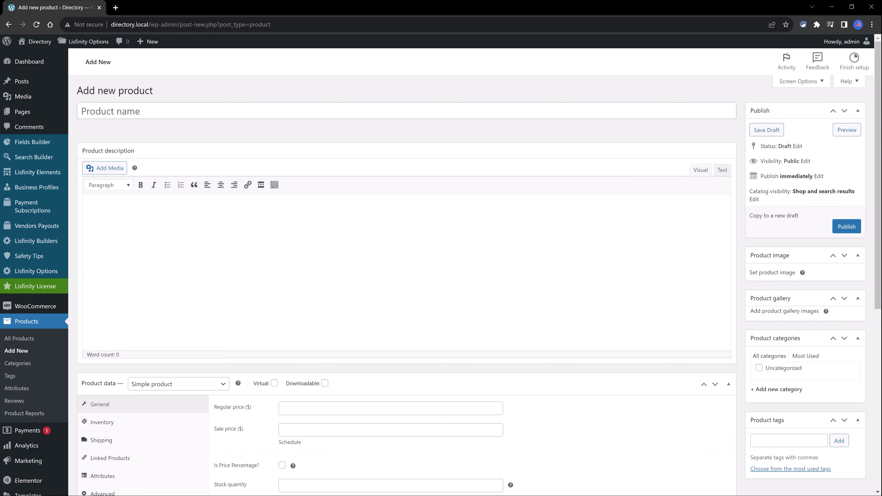
- Paste the 37-word real-estate auction description and set the product type to Ad product
scroll(174, 278, "down", 3)
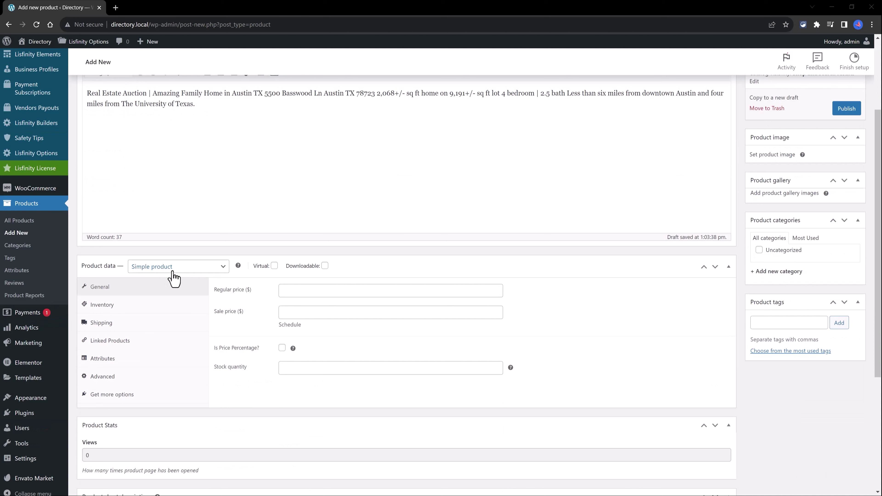
left_click(188, 270)
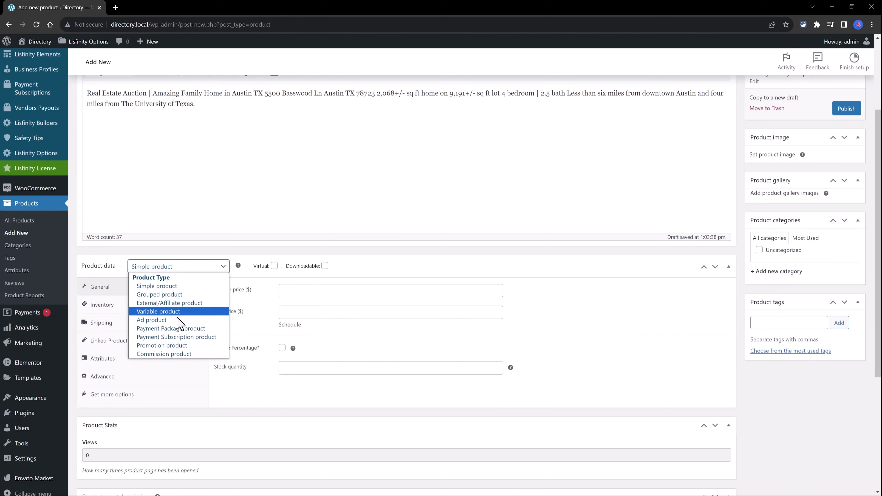
left_click(156, 320)
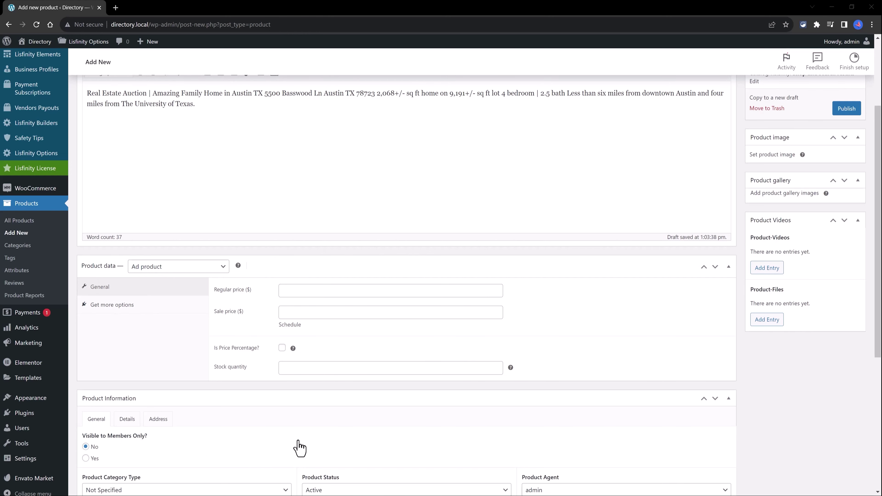
- Enter a regular price of 1000.000 for the ad product
scroll(448, 363, "up", 1)
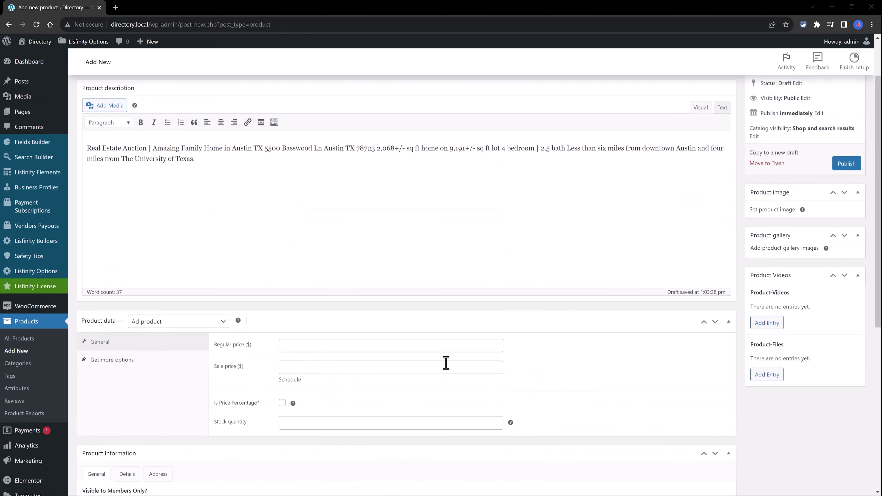
left_click(291, 345)
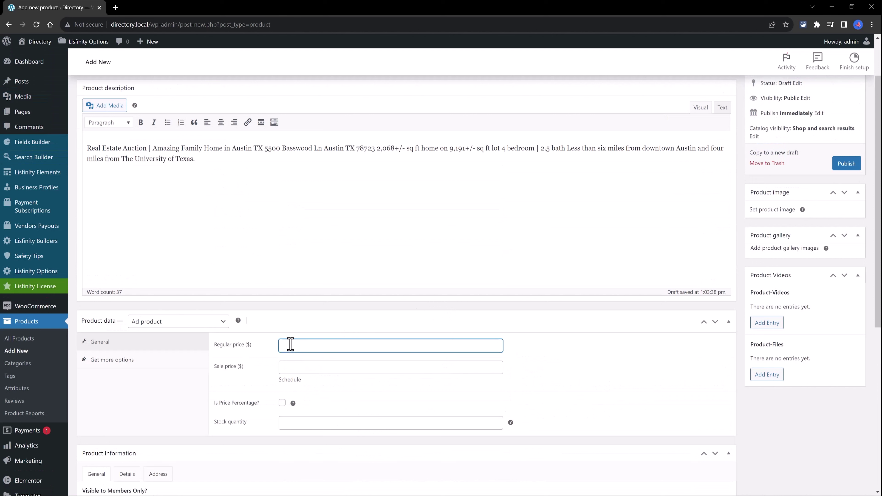
type("1000.000")
left_click(670, 389)
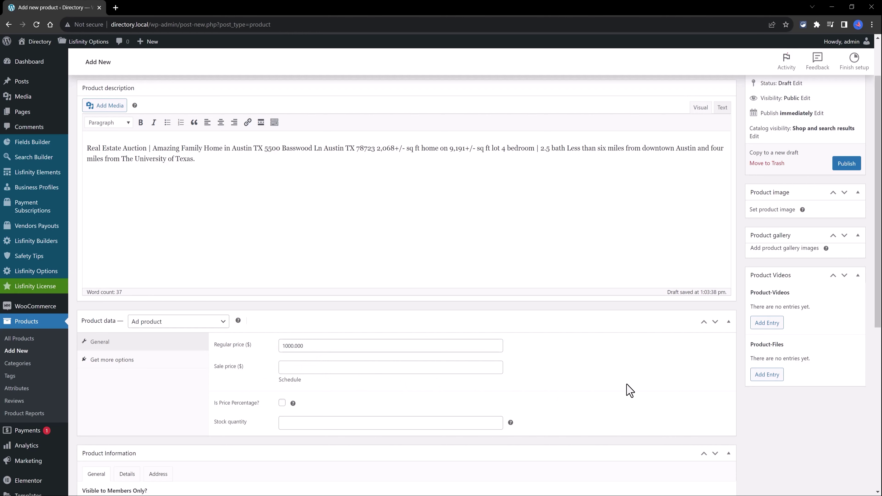
- Set category type to Real Estate, keeping status Active and admin as agent
scroll(606, 387, "down", 3)
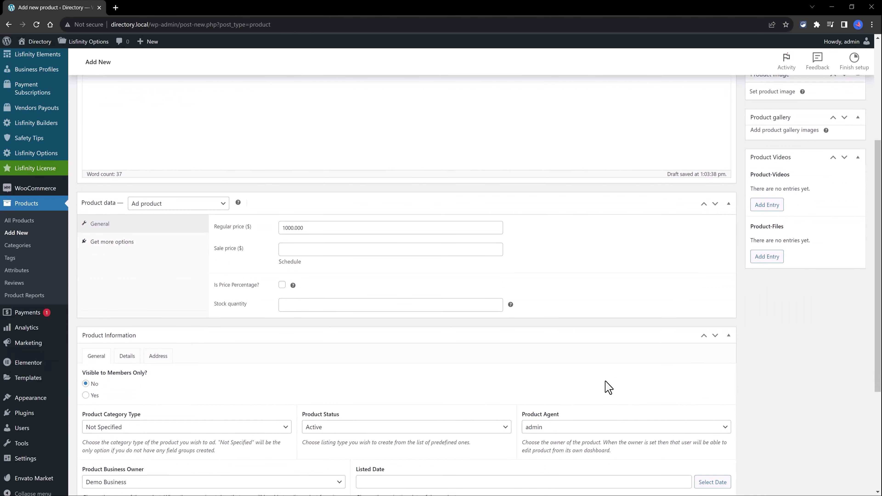
scroll(167, 297, "down", 3)
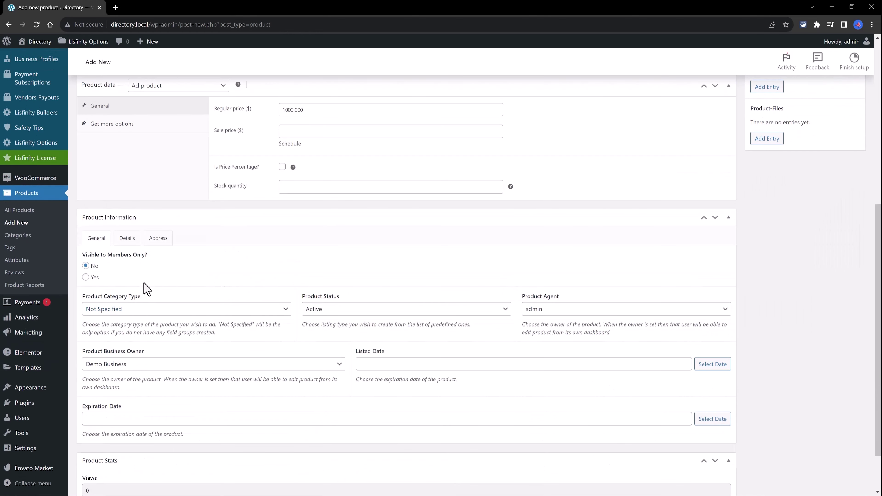
left_click(149, 309)
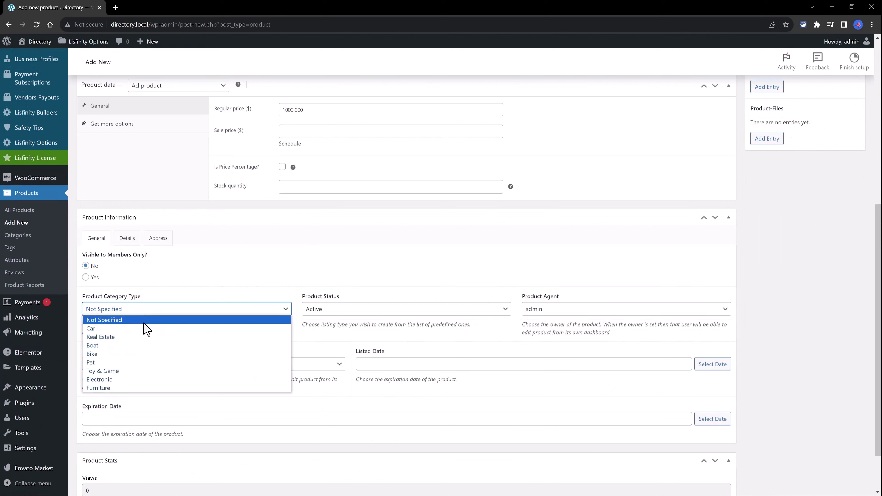
key("Escape")
key("Down")
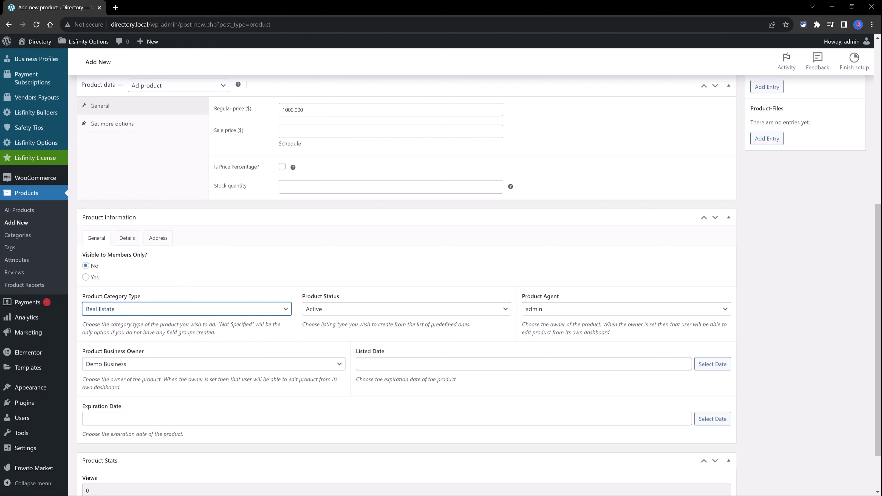
left_click(340, 312)
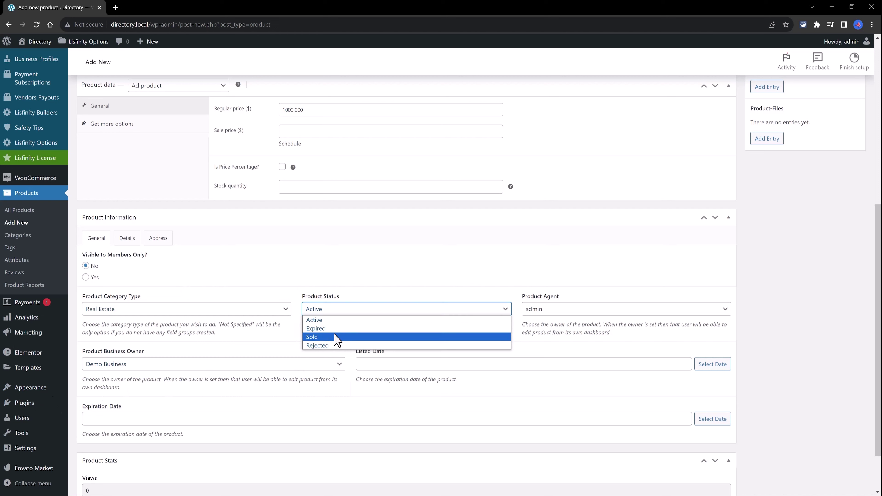
left_click(324, 320)
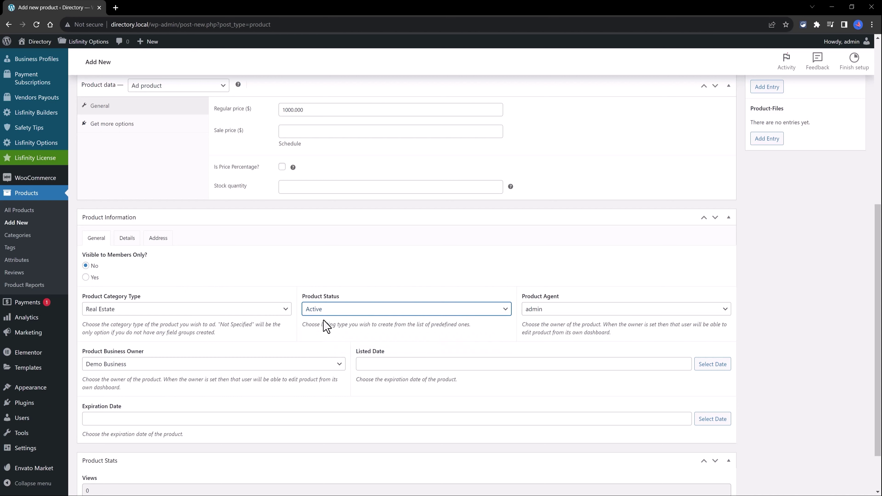
left_click(558, 311)
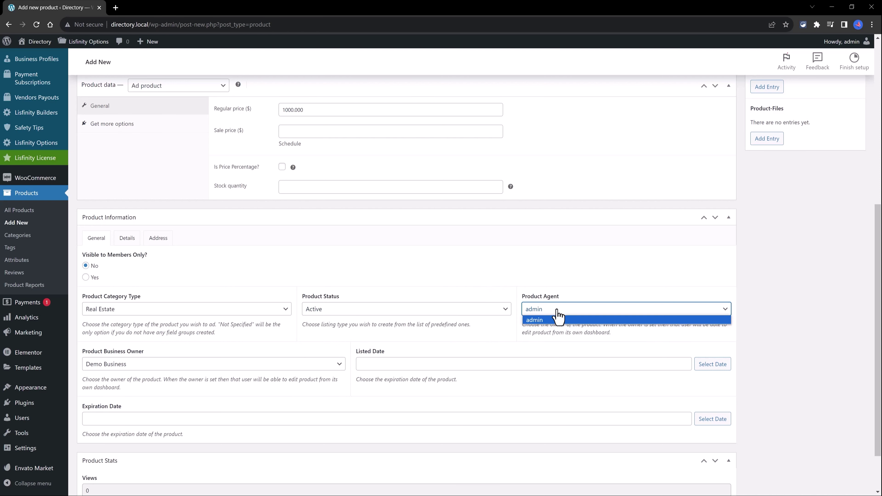
left_click(548, 320)
- Set the product's expiration date to 2023-09-15
scroll(368, 303, "down", 2)
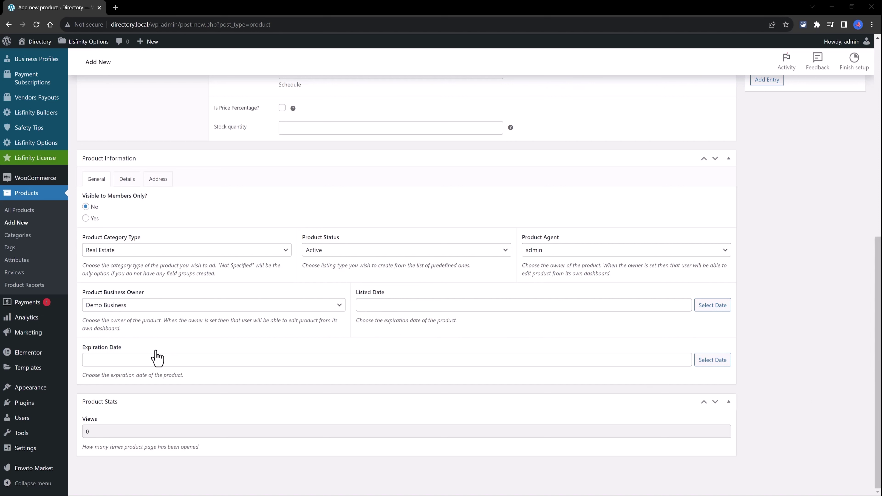
left_click(716, 362)
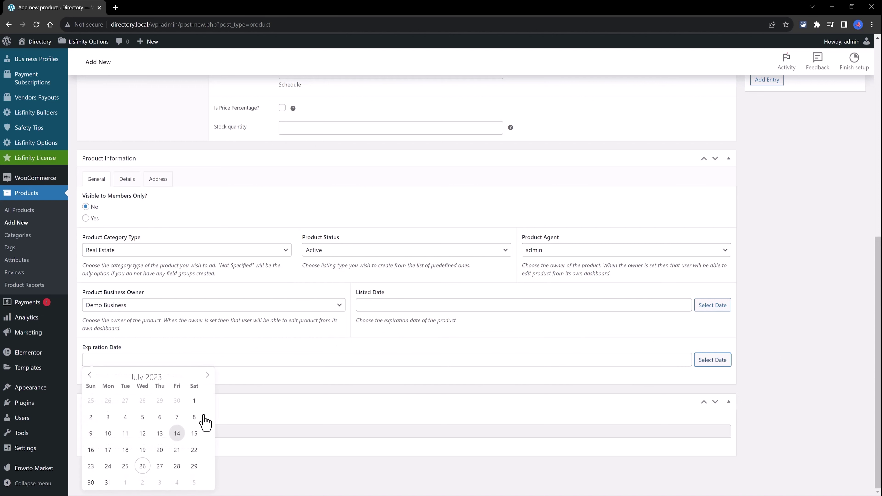
left_click(196, 431)
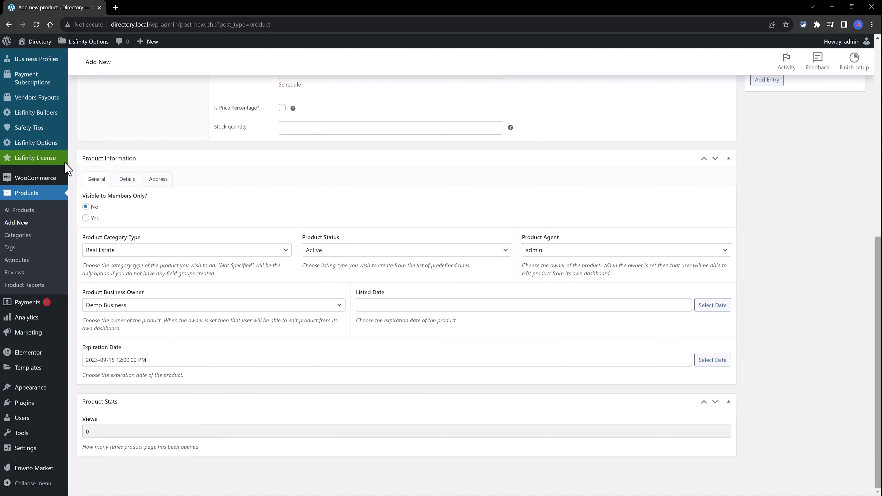
scroll(880, 340, "up", 2)
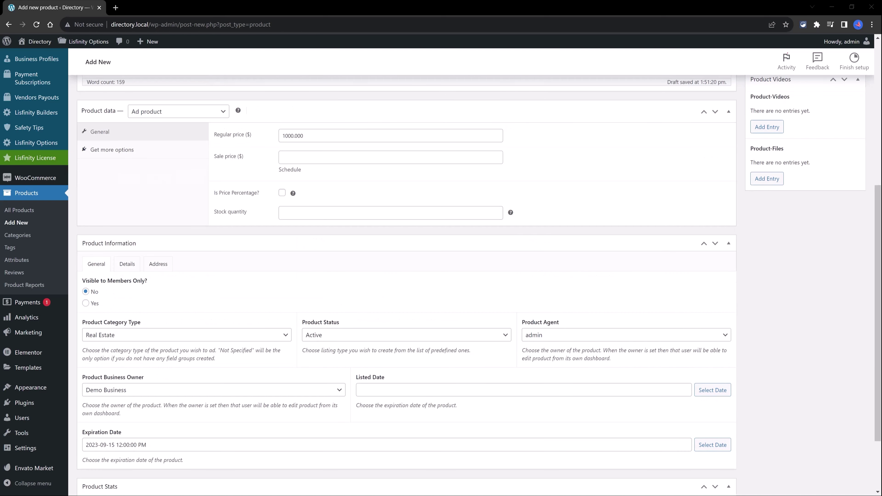
- Make it an Active Auction price type running 2023-07-31 to 2023-08-08
left_click(129, 265)
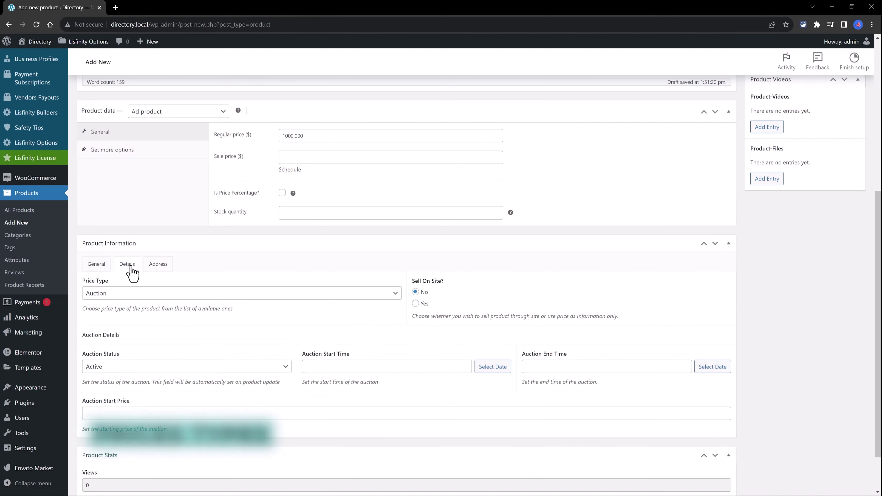
left_click(125, 294)
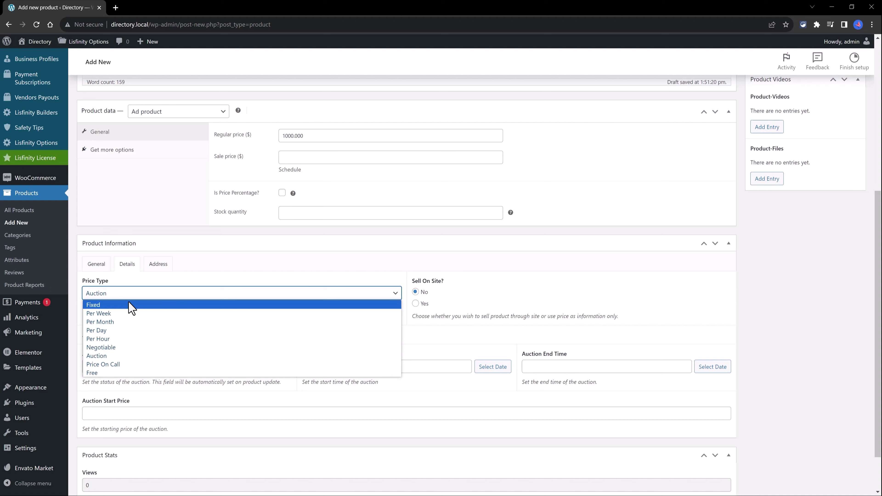
left_click(113, 357)
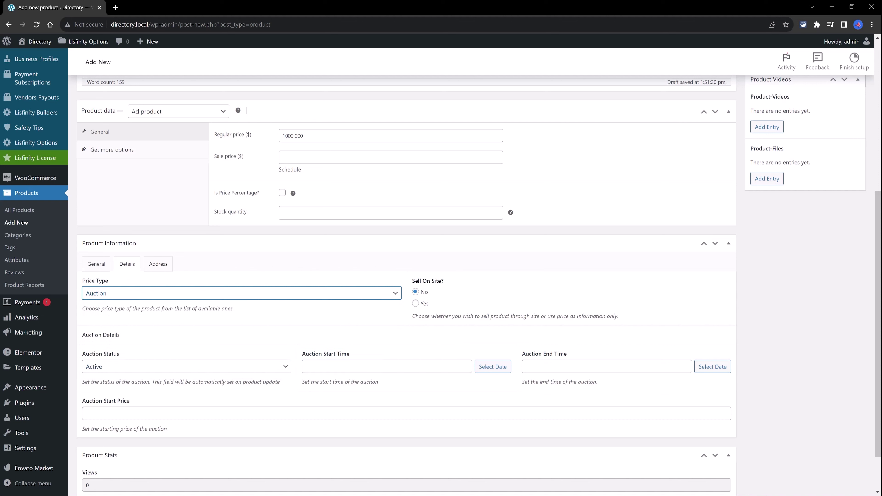
left_click(111, 367)
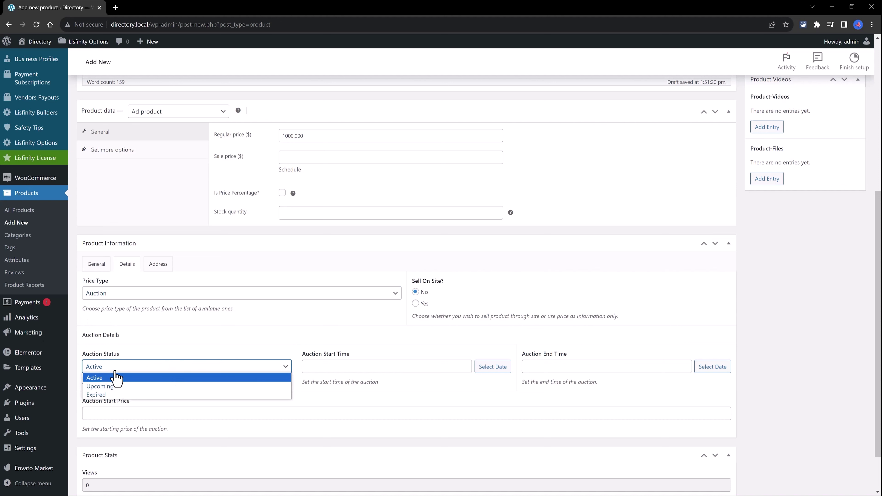
left_click(108, 377)
left_click(500, 369)
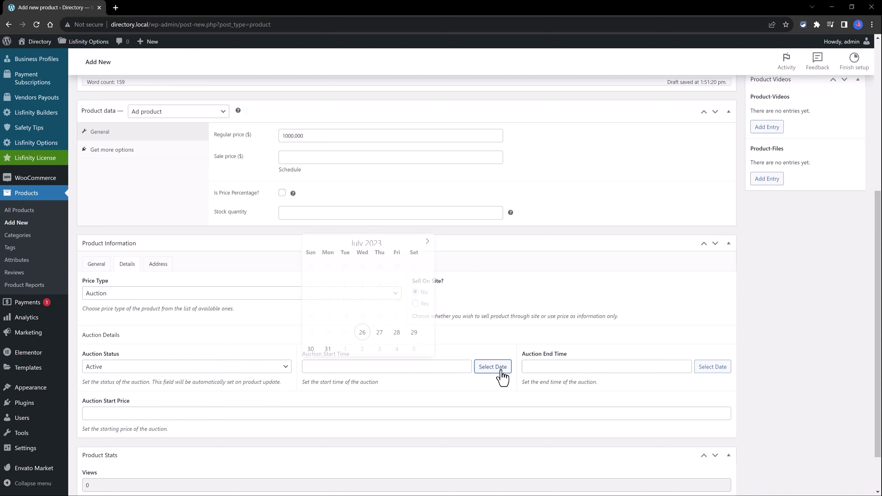
left_click(328, 351)
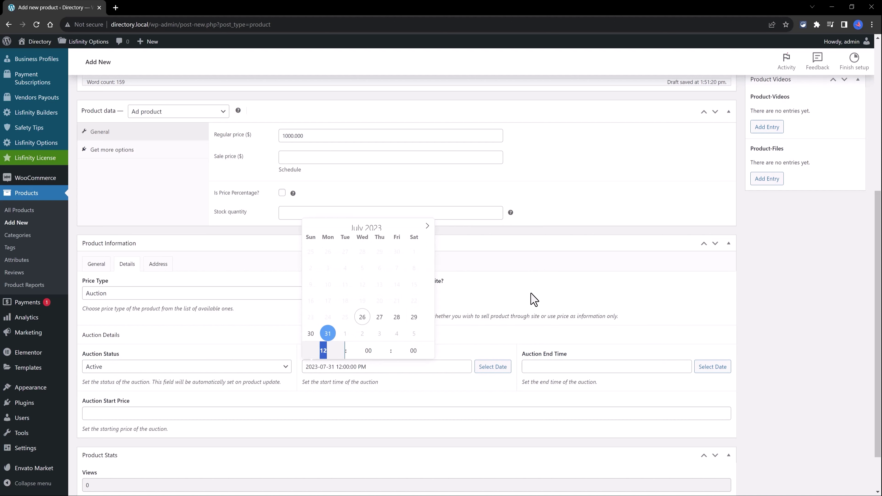
left_click(713, 367)
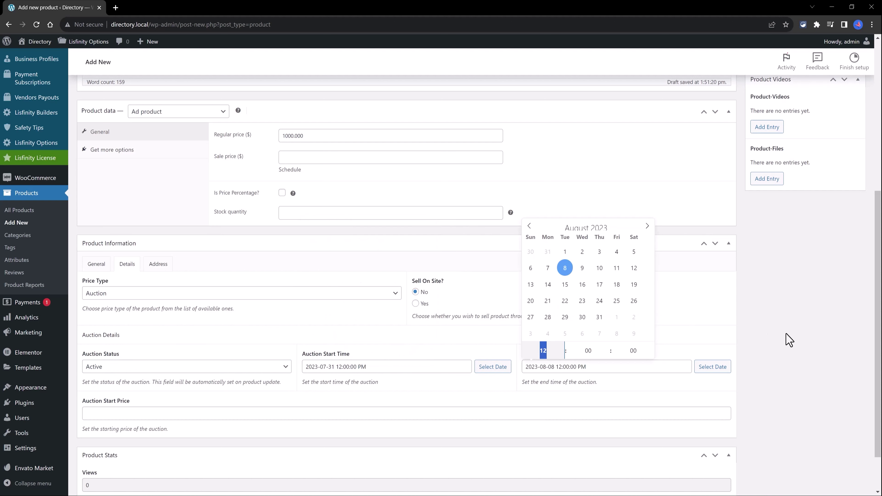
left_click(425, 312)
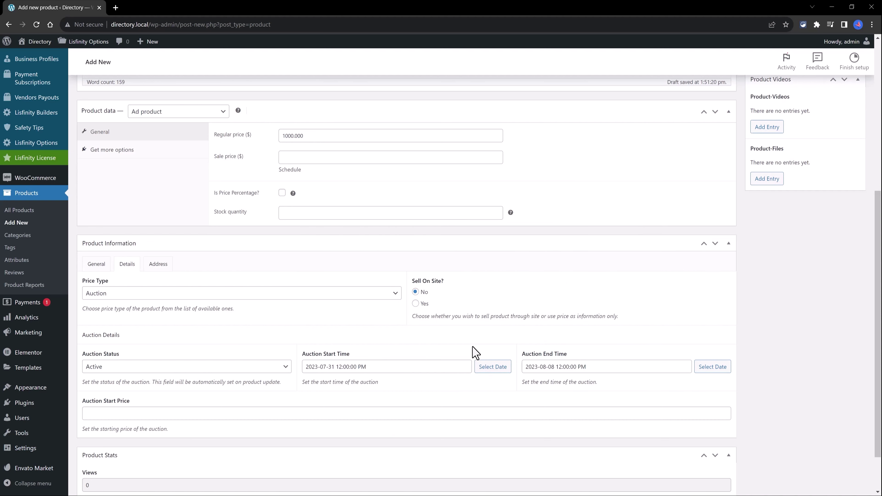
- Recheck the regular price and toggle Sell On Site to Yes, then back to No
scroll(393, 312, "up", 5)
left_click(301, 313)
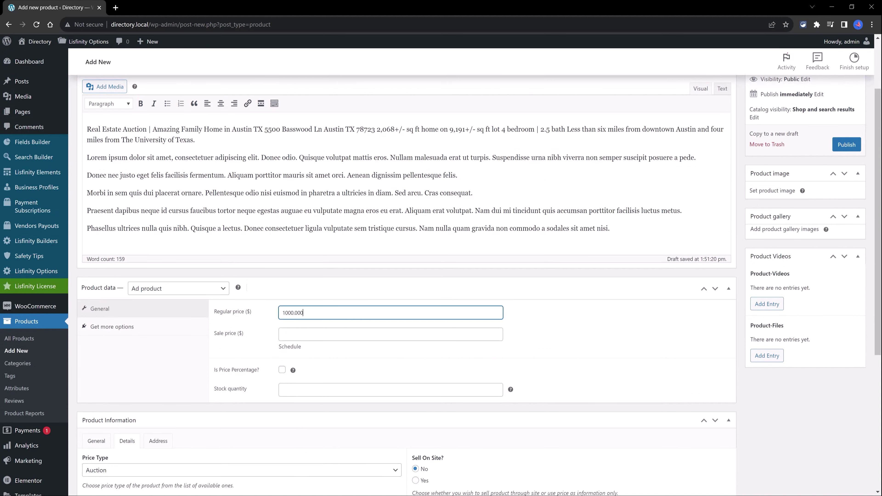
scroll(618, 347, "down", 6)
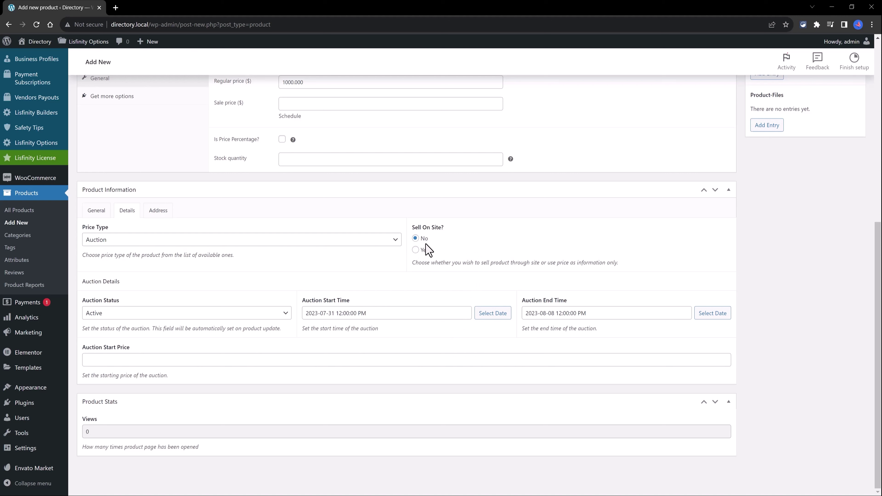
left_click(416, 251)
left_click(416, 238)
scroll(586, 273, "up", 9)
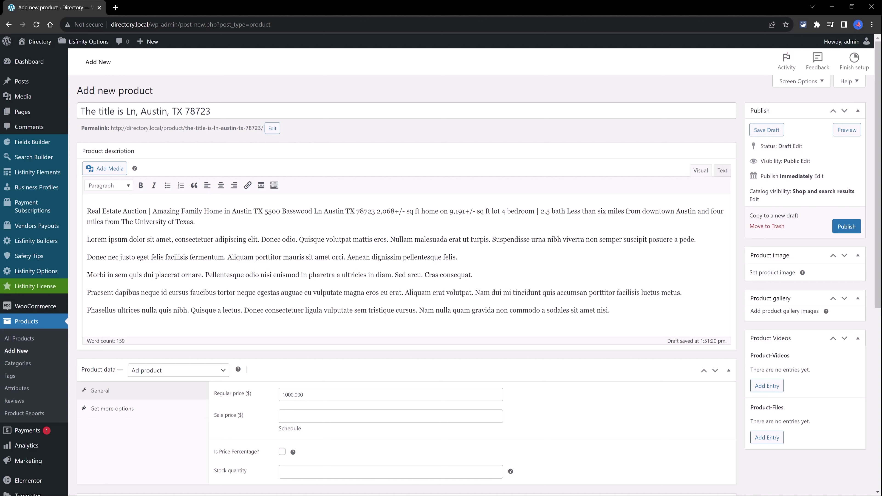
- Set the house photo as the product image
left_click(775, 275)
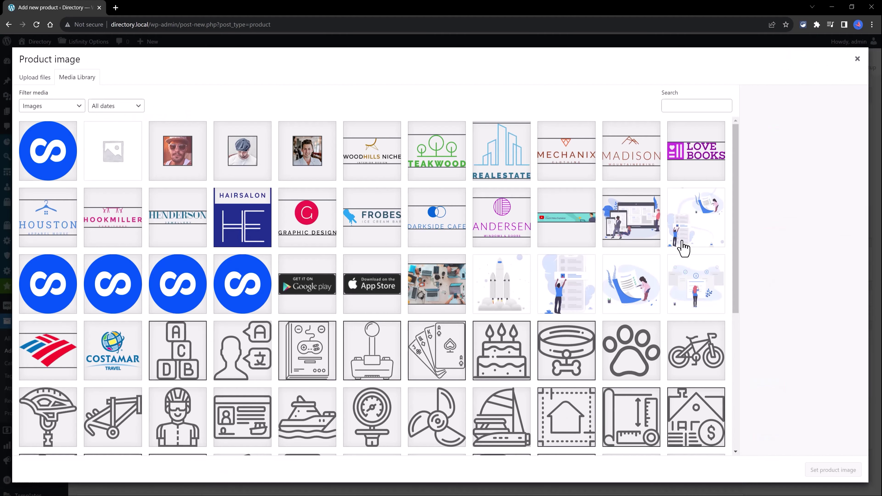
key("Escape")
left_click(798, 312)
- Add five house photos, including 1-11.jpg, to the product gallery, excluding unrelated images
scroll(495, 339, "down", 5)
left_click(500, 312)
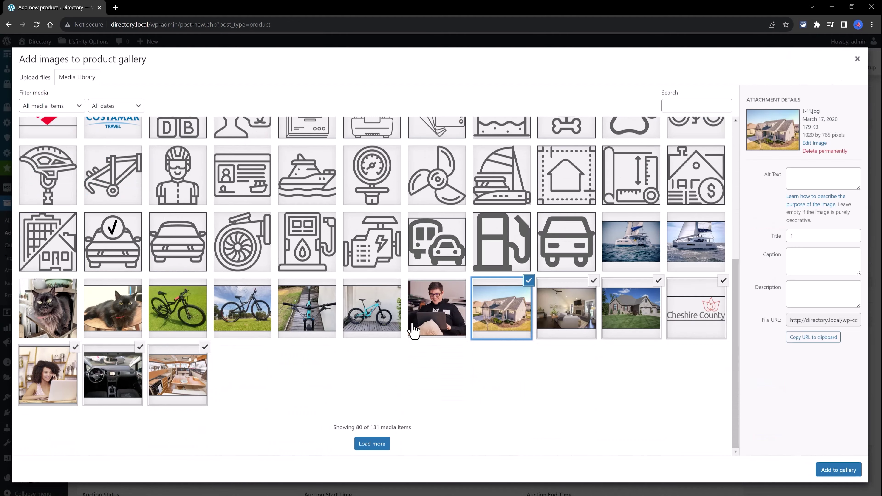
left_click(140, 347)
left_click(76, 347)
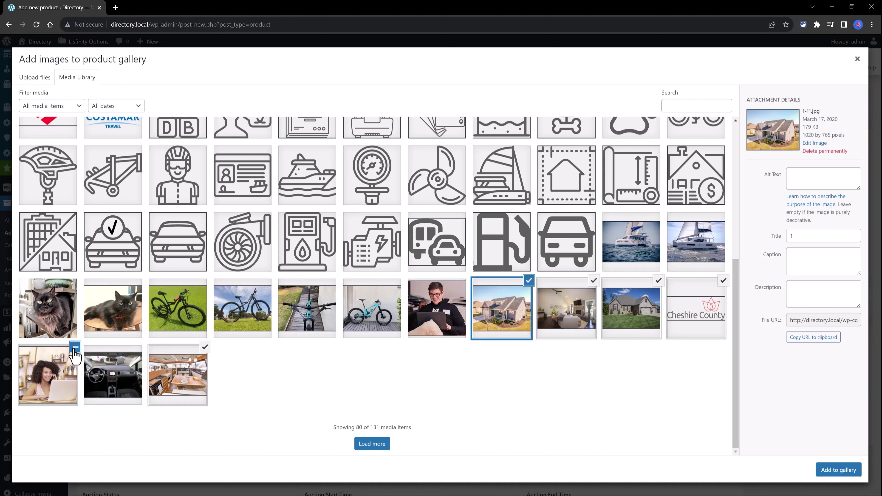
left_click(723, 280)
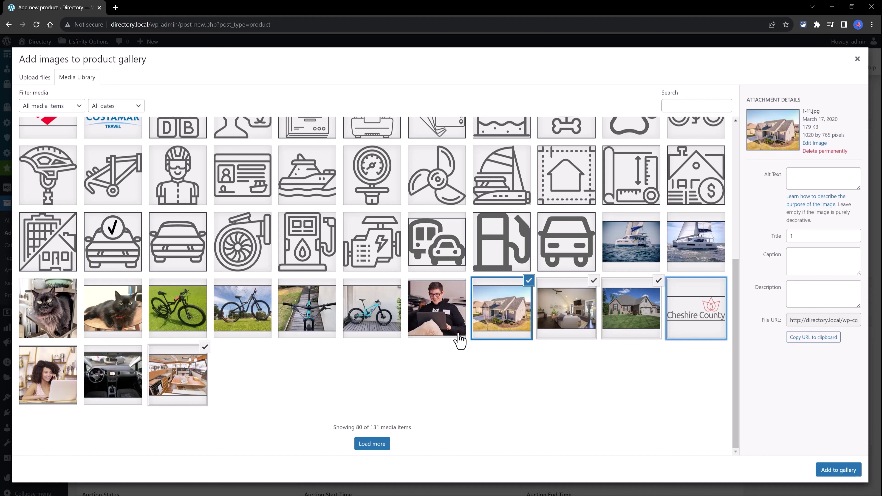
left_click(826, 471)
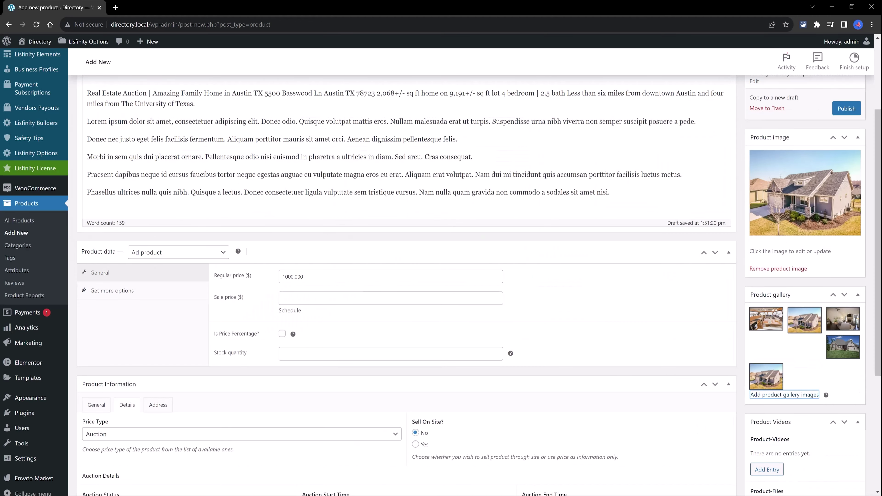
- Add one empty entry under Product Videos
scroll(810, 422, "down", 2)
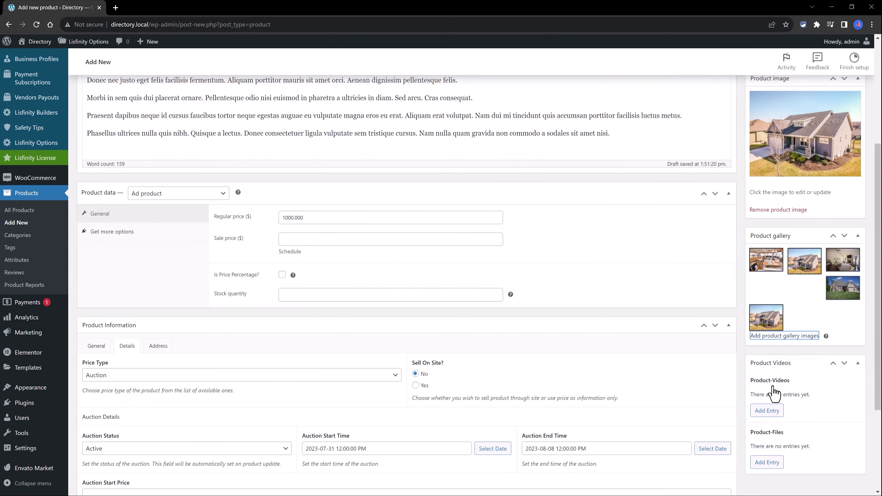
left_click(764, 411)
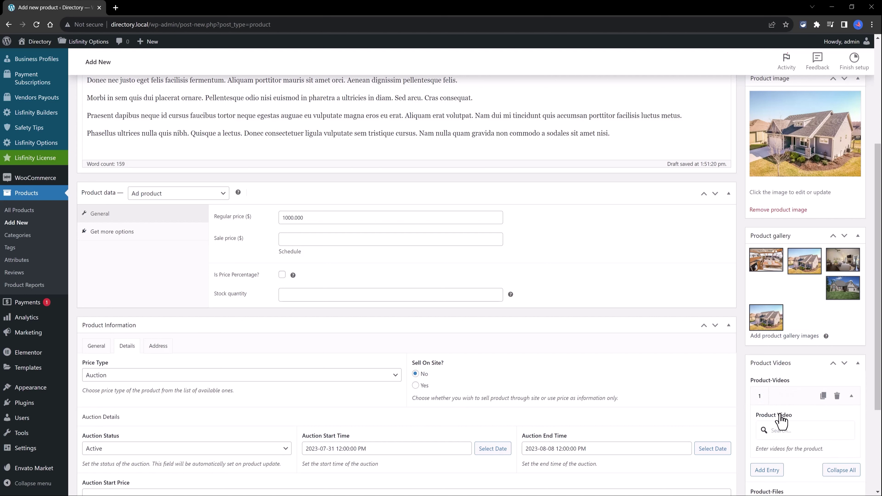
scroll(778, 406, "down", 5)
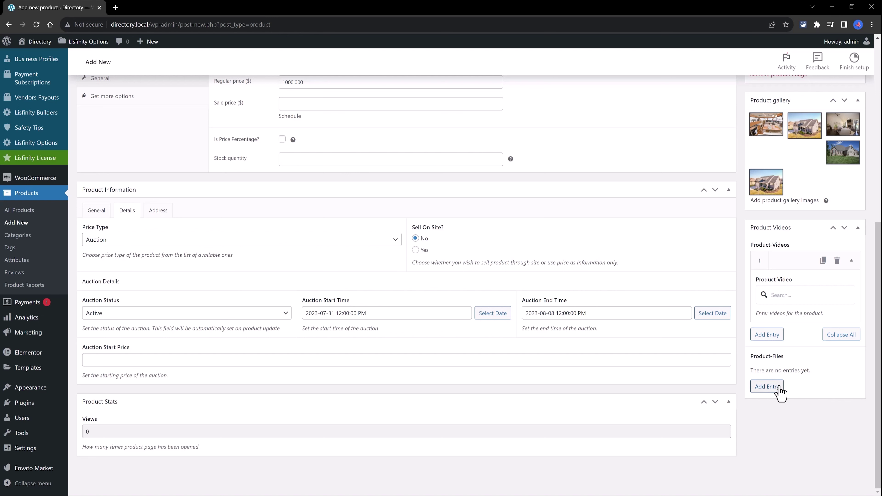
- Add an empty Product Files entry, publish the Austin auction product, and open its live listing
left_click(766, 386)
scroll(808, 410, "down", 2)
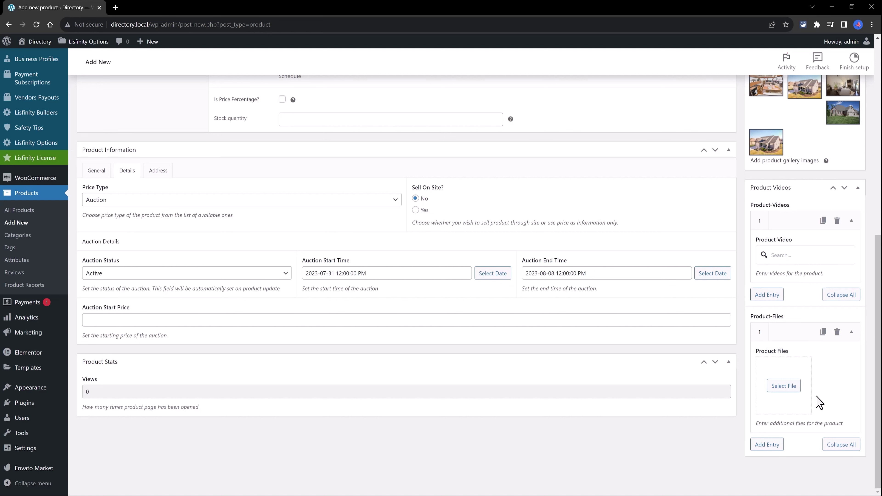
scroll(802, 371, "up", 10)
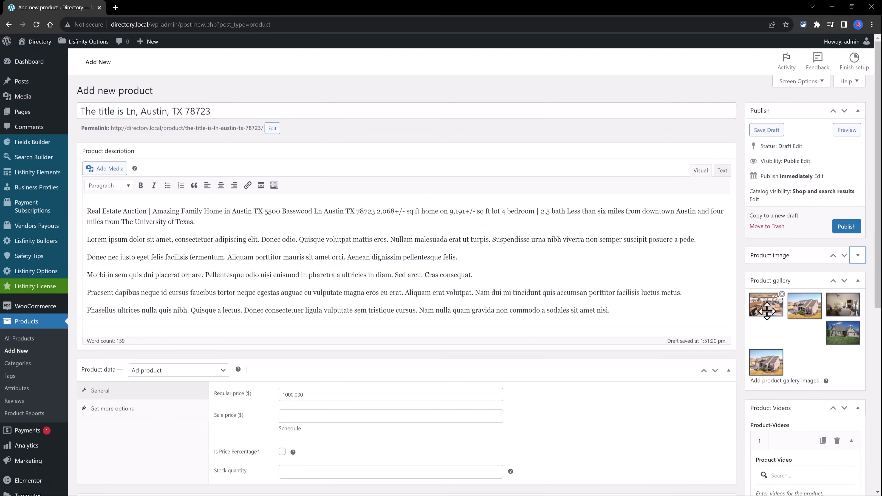
left_click(853, 228)
left_click(36, 24)
- Switch to the live listing's tab and scroll through the published Austin auction page
left_click(187, 200, "ctrl")
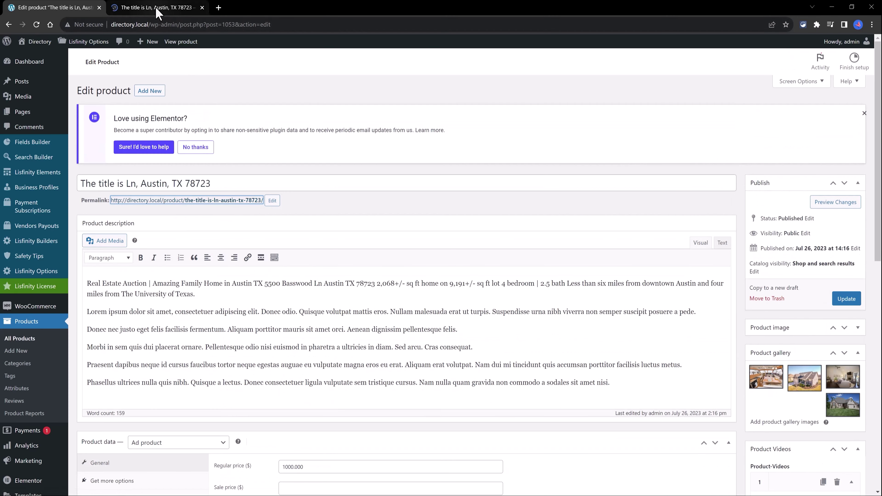
left_click(157, 13)
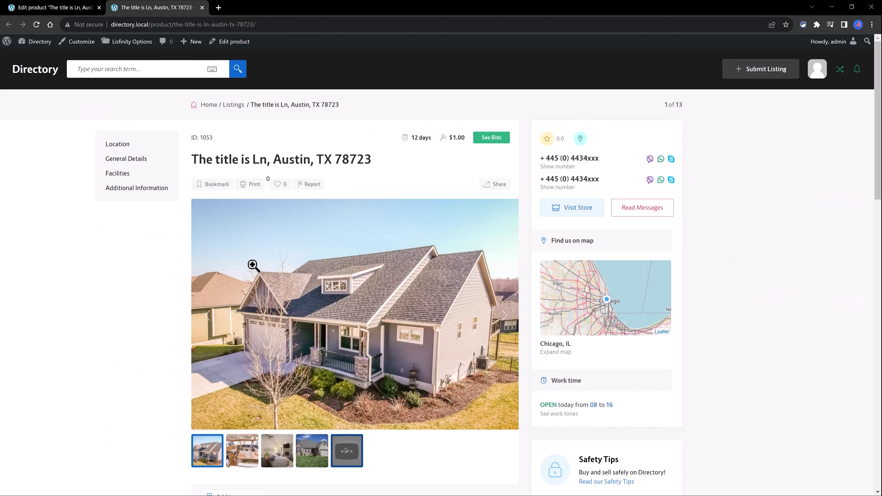
scroll(436, 282, "down", 1)
scroll(436, 282, "down", 10)
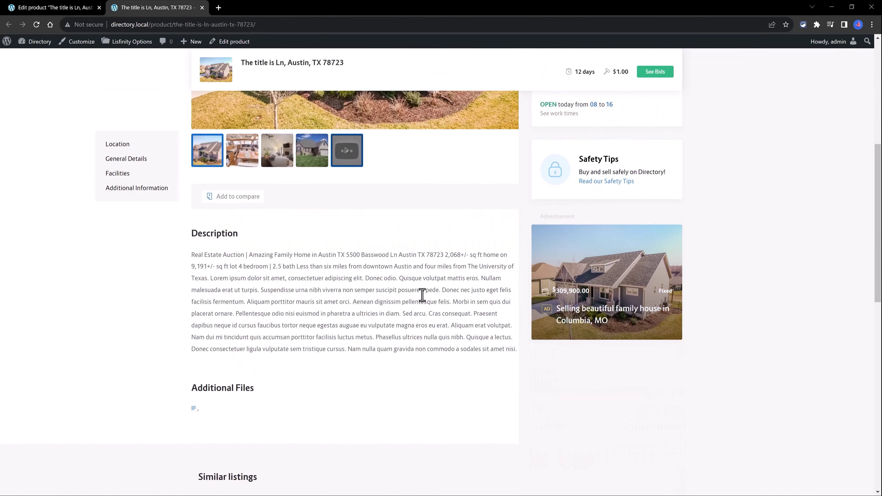
scroll(422, 295, "up", 10)
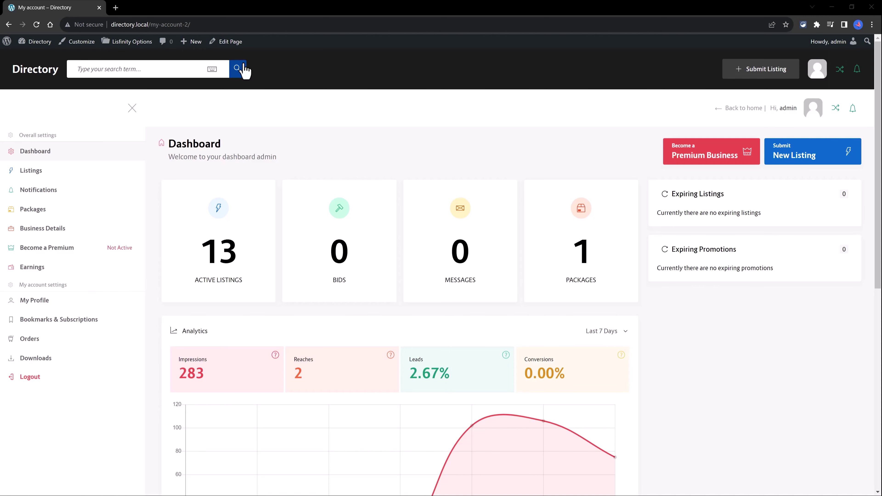
- From the account Packages page, start submitting a listing with the Trial Package
left_click(34, 214)
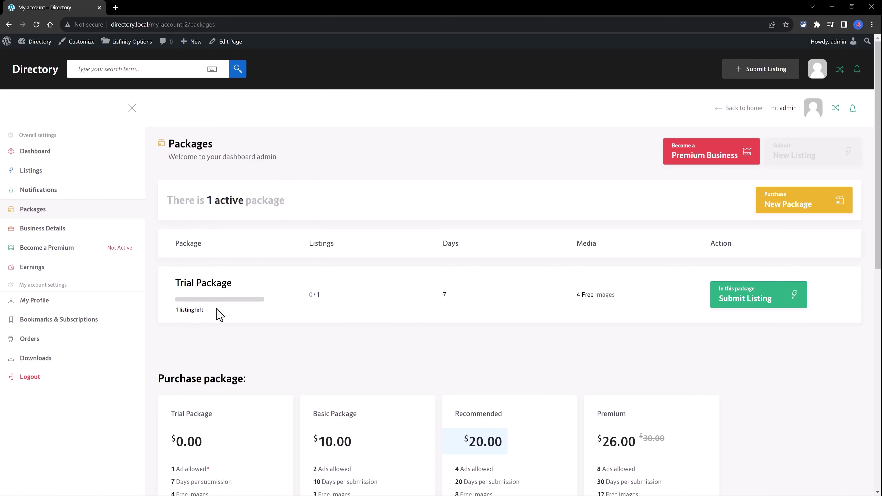
left_click(760, 299)
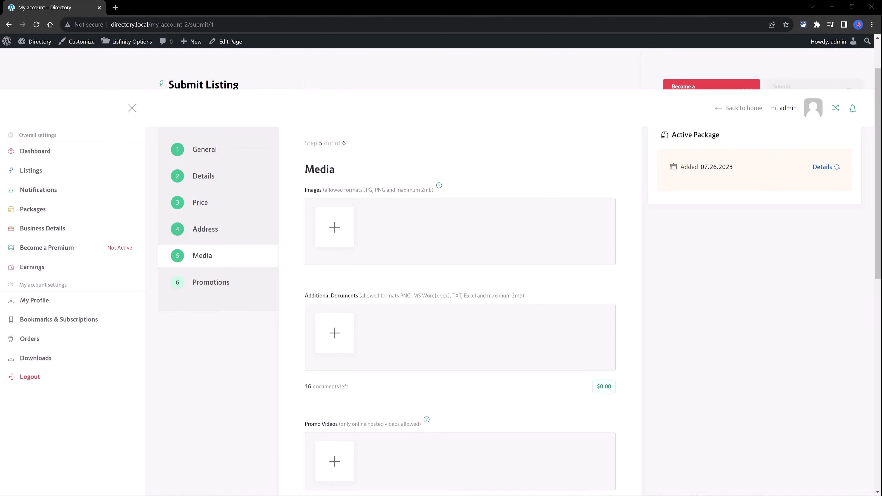
- Upload the horse image ai freepik.13.6.23.png to the listing's Images box
scroll(397, 268, "down", 3)
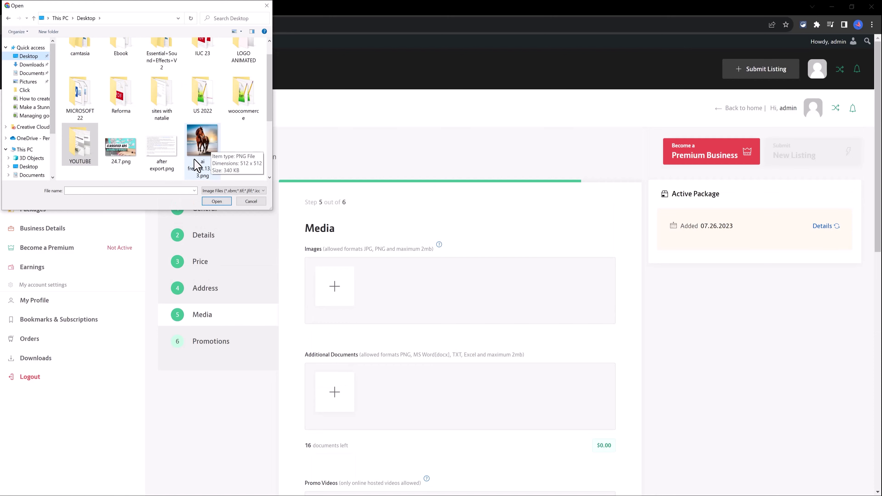
left_click(201, 145)
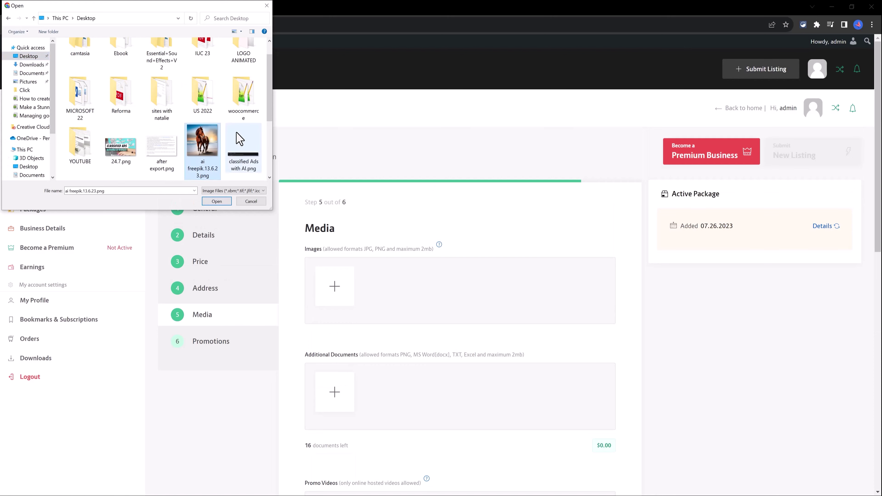
left_click(215, 202)
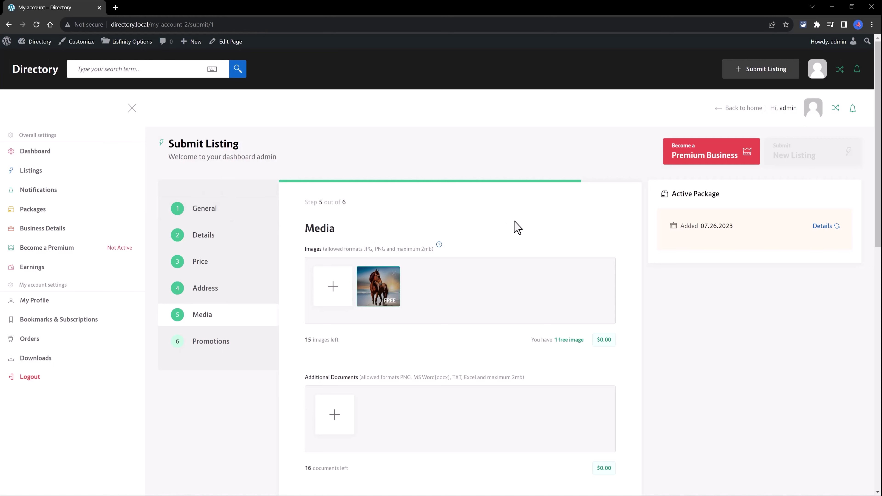
scroll(417, 246, "down", 10)
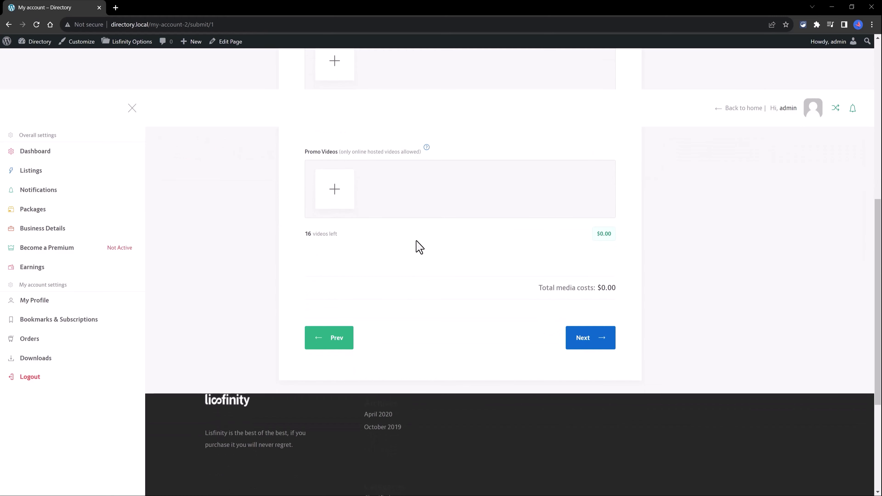
scroll(427, 254, "up", 10)
scroll(430, 257, "down", 9)
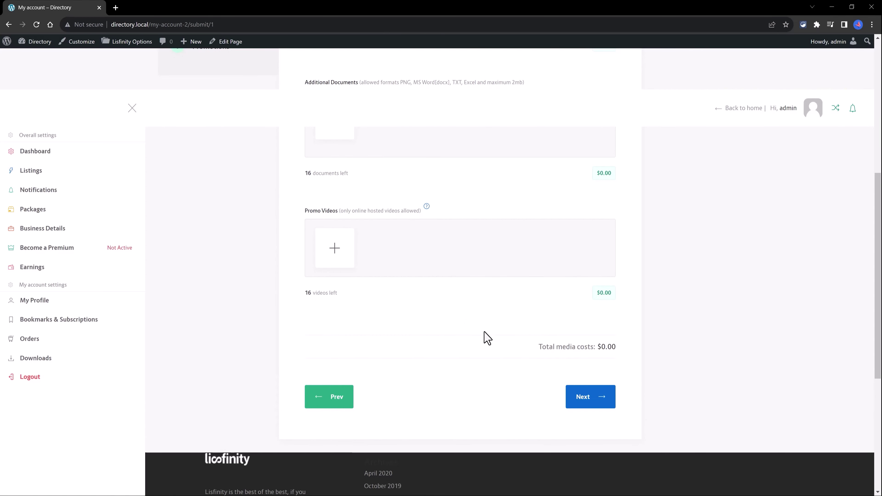
scroll(404, 335, "up", 8)
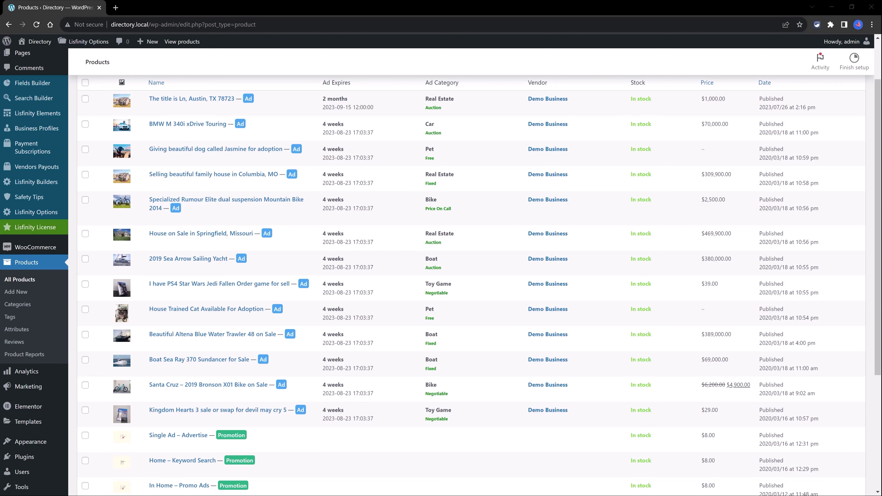
- Create a new product with the Payment Package product type
left_click(21, 292)
scroll(163, 276, "down", 4)
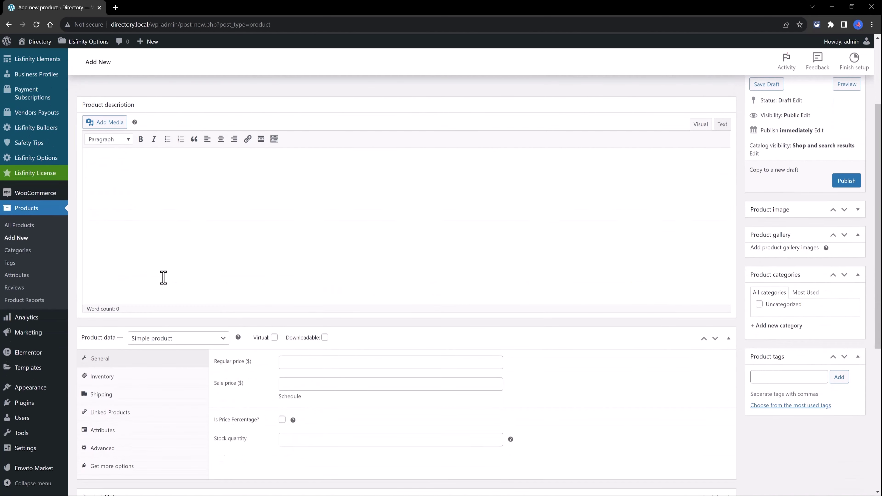
left_click(168, 283)
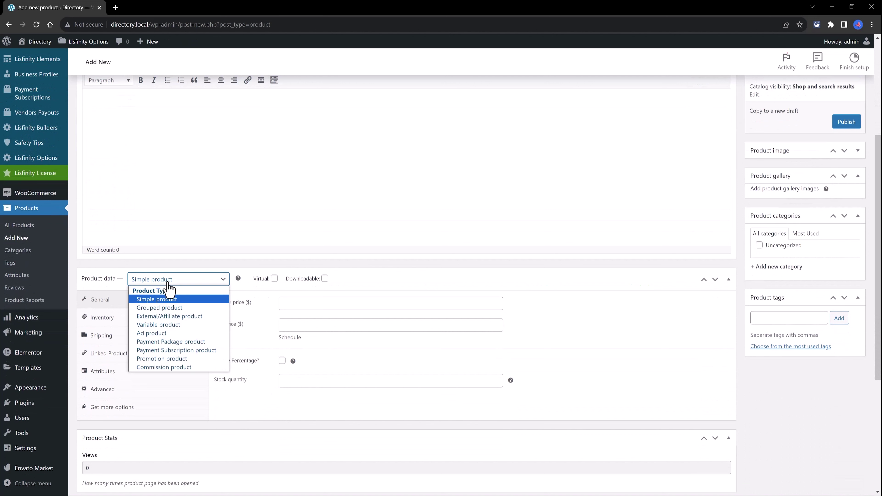
left_click(170, 342)
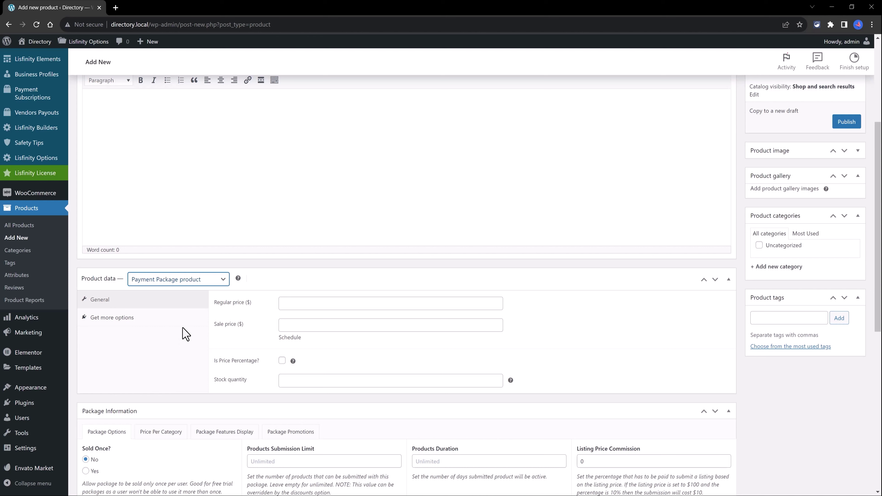
- Mark the package sold once, with submission limit 1 and a 10-day products duration
scroll(203, 334, "down", 3)
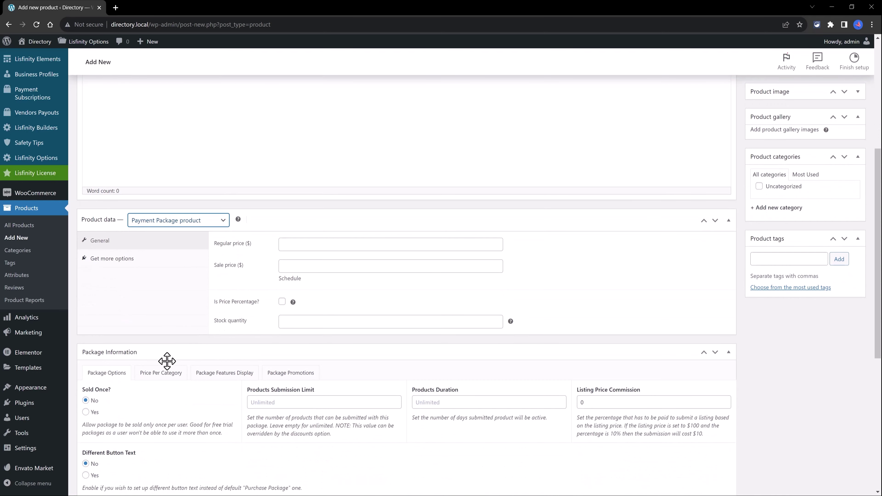
left_click(90, 353)
key("Tab")
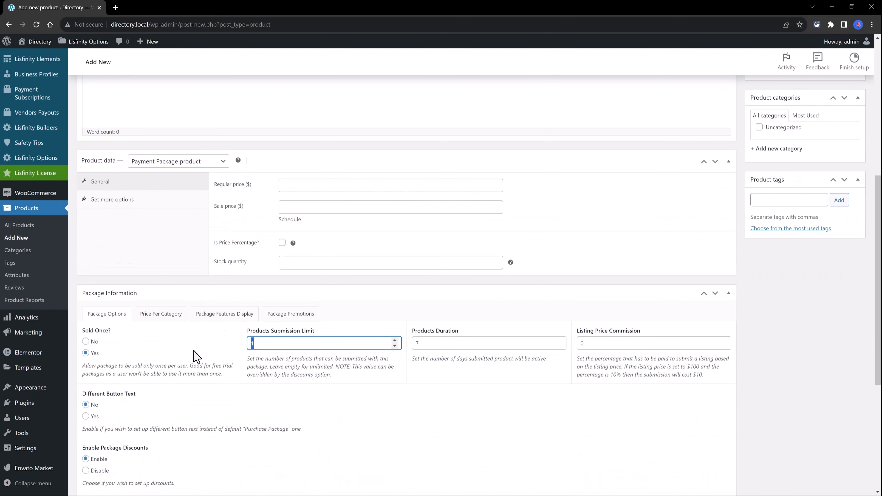
type("0")
key("ctrl+a")
type("1")
key("Tab")
type("10")
left_click(590, 346)
left_click(489, 429)
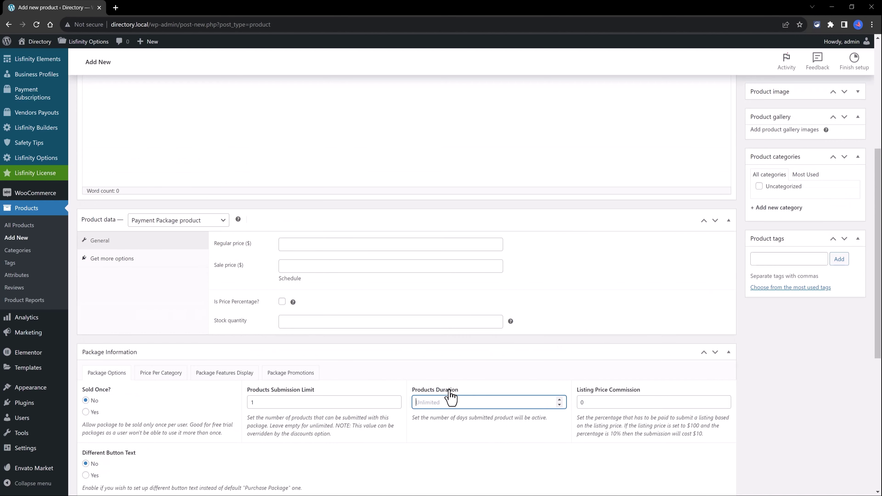
type("10")
scroll(846, 184, "up", 3)
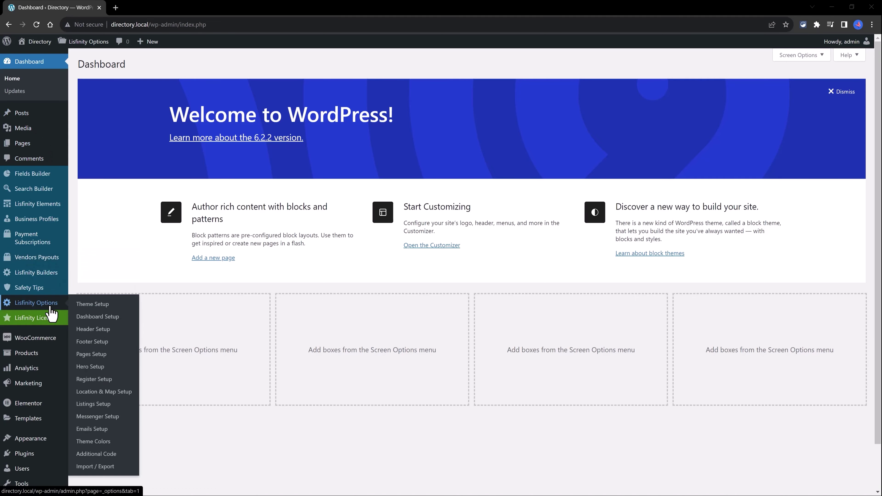
- In Lisfinity's Pages Setup, choose Home 2 as the Page: Home Page
left_click(94, 354)
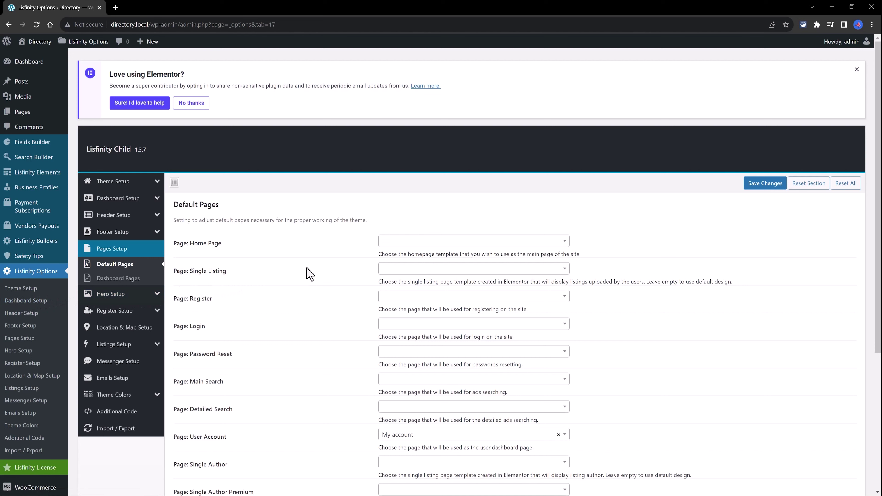
left_click(449, 241)
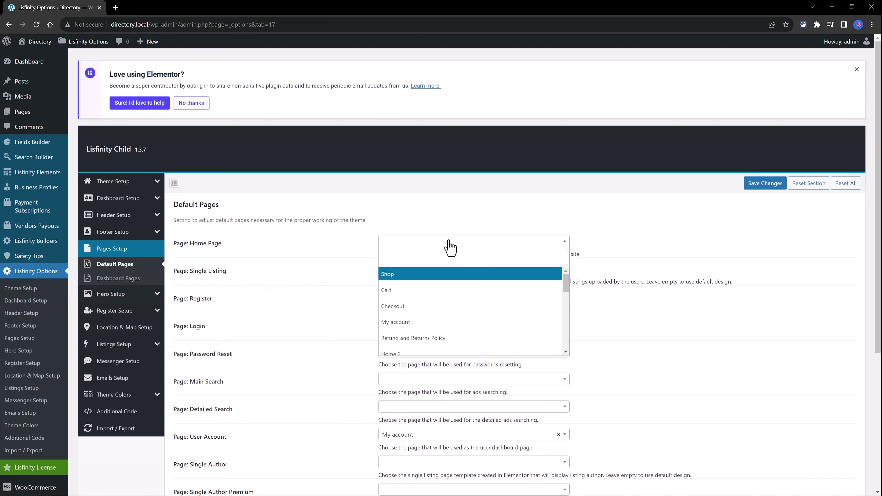
left_click(416, 354)
scroll(299, 315, "down", 4)
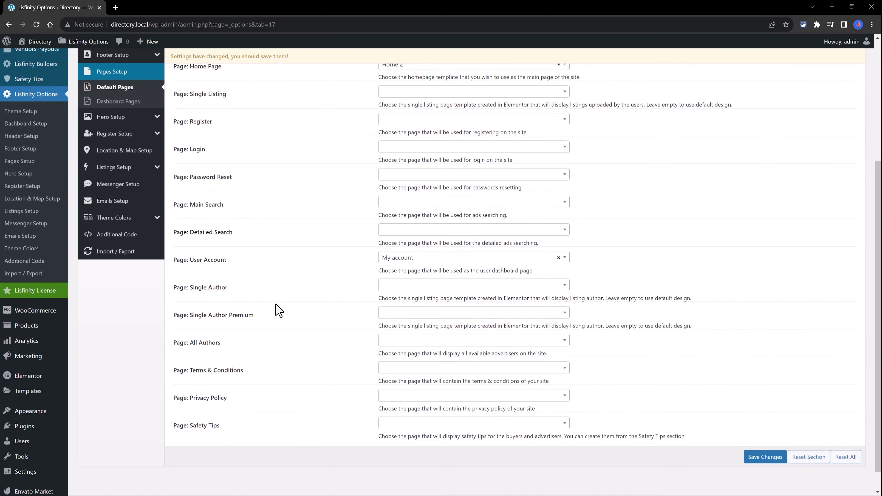
scroll(522, 408, "up", 1)
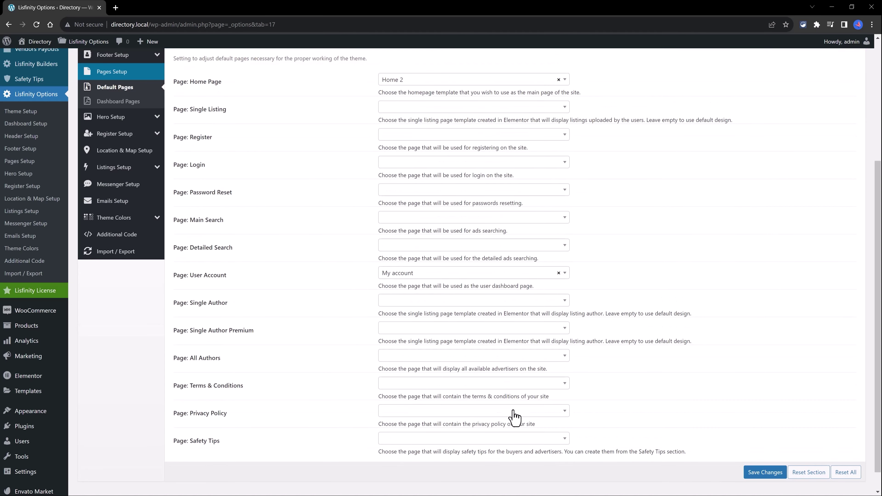
scroll(512, 414, "down", 1)
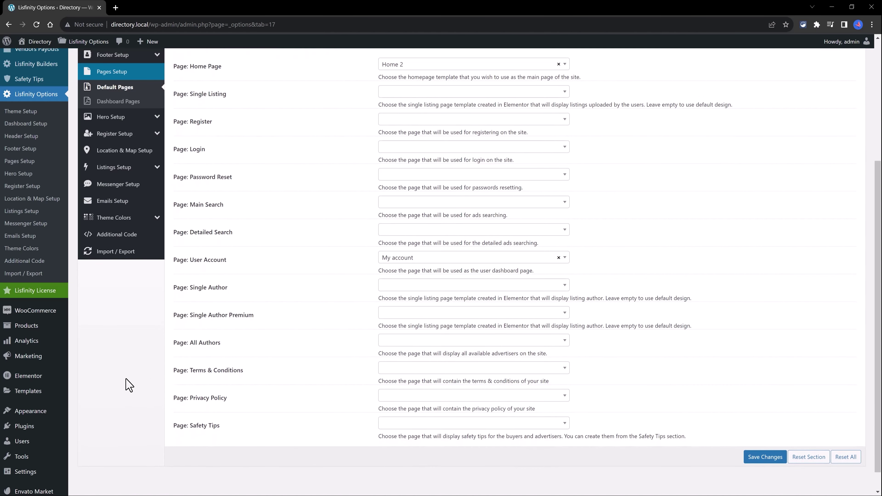
scroll(129, 385, "up", 2)
scroll(128, 385, "up", 1)
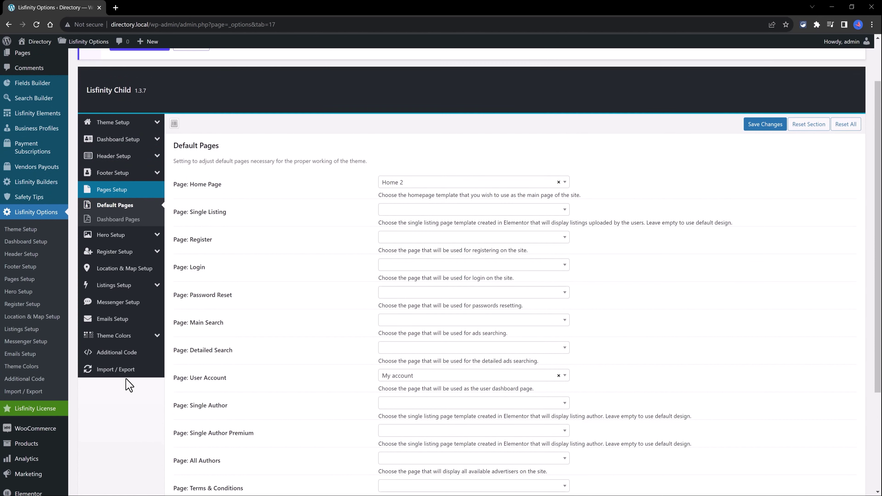
- Add and publish a new page titled 'Custom Search Page', then return to the Pages list
left_click(91, 67)
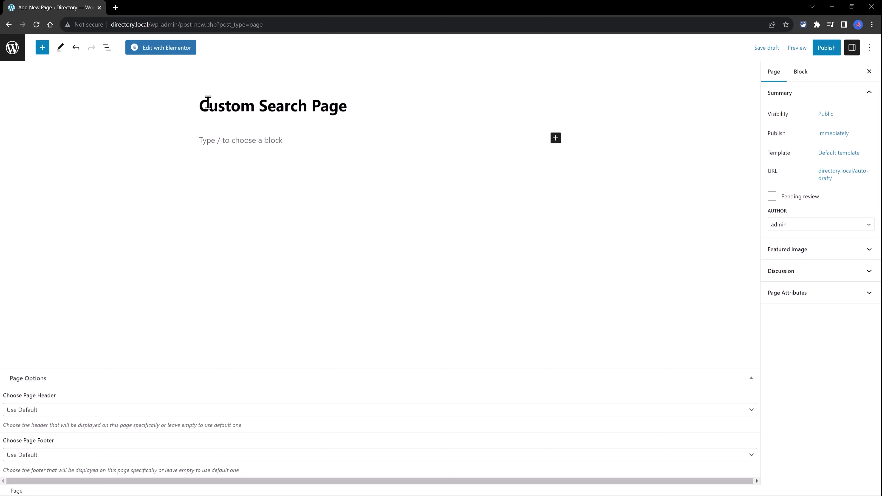
left_click(826, 51)
left_click(796, 55)
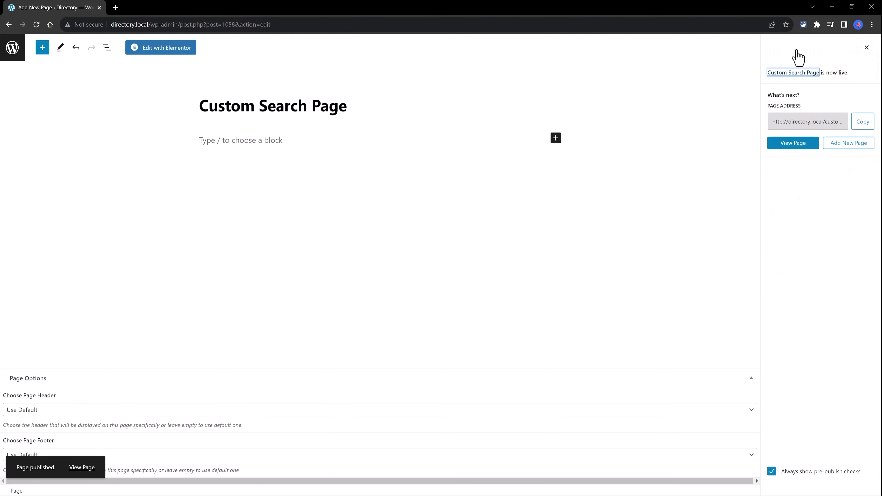
left_click(13, 57)
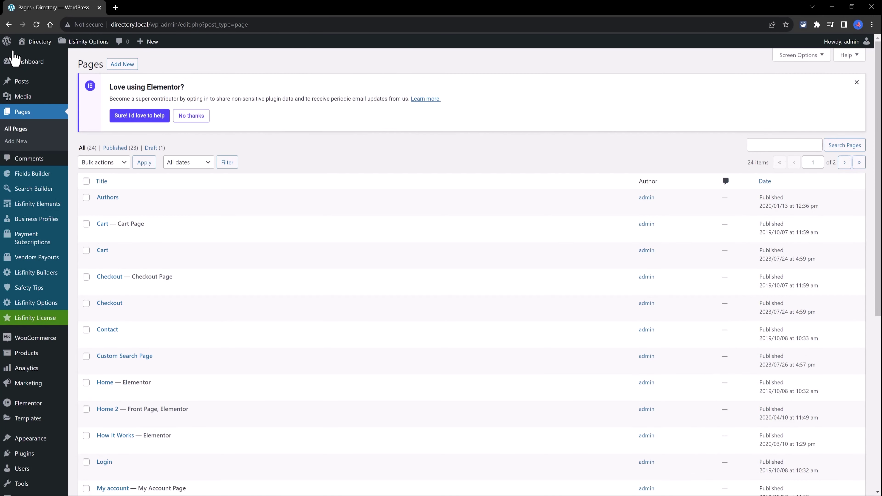
- Set Custom Search Page as Page: Main Search in Lisfinity Pages Setup and save changes
mouse_move(41, 305)
left_click(89, 356)
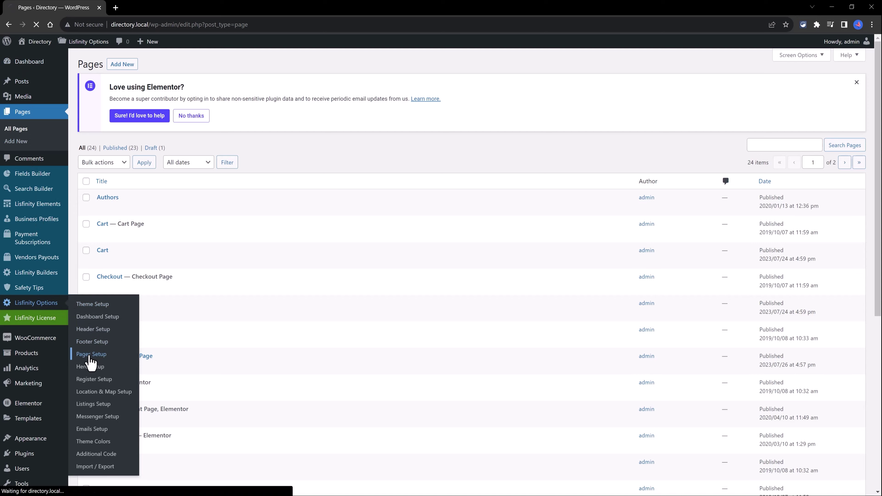
scroll(236, 329, "down", 2)
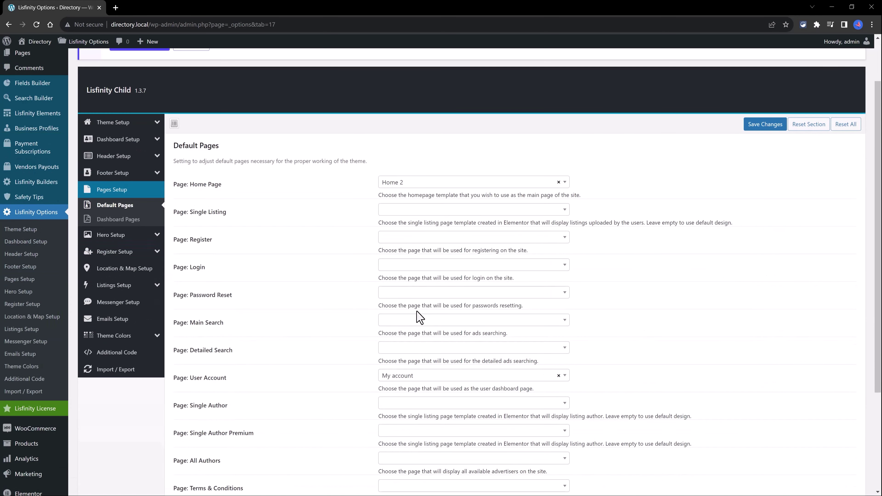
left_click(393, 320)
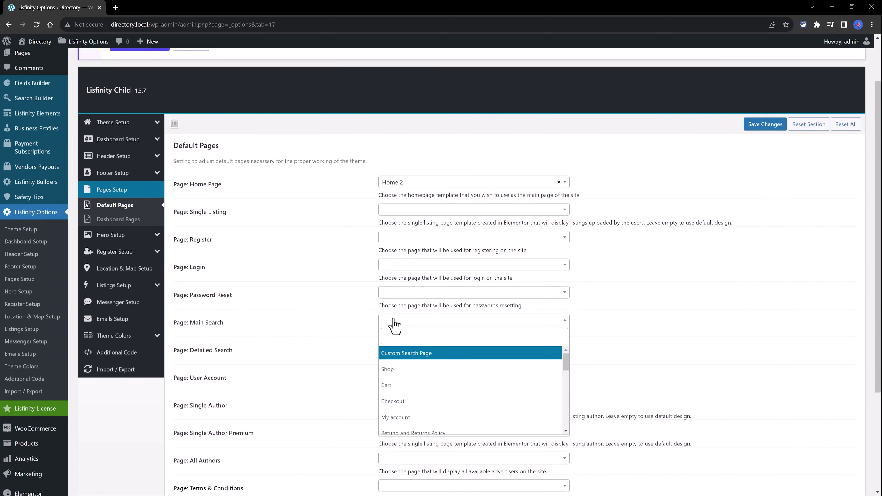
left_click(407, 353)
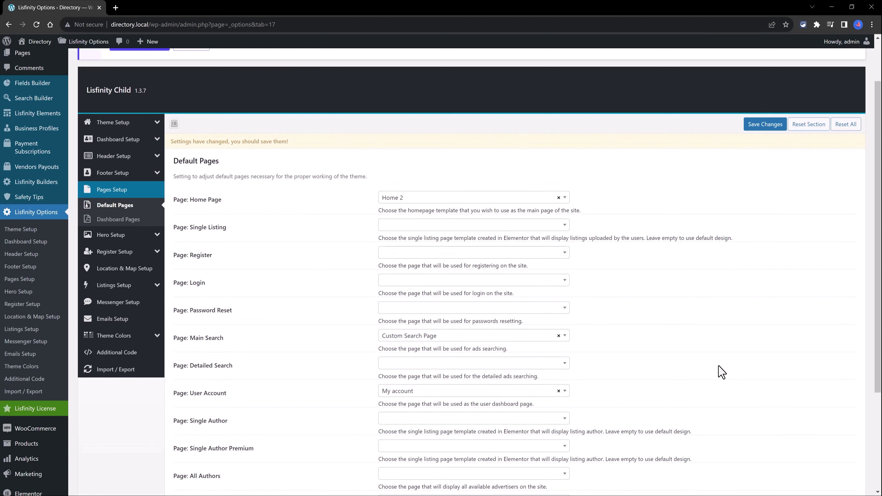
scroll(721, 370, "down", 5)
left_click(763, 434)
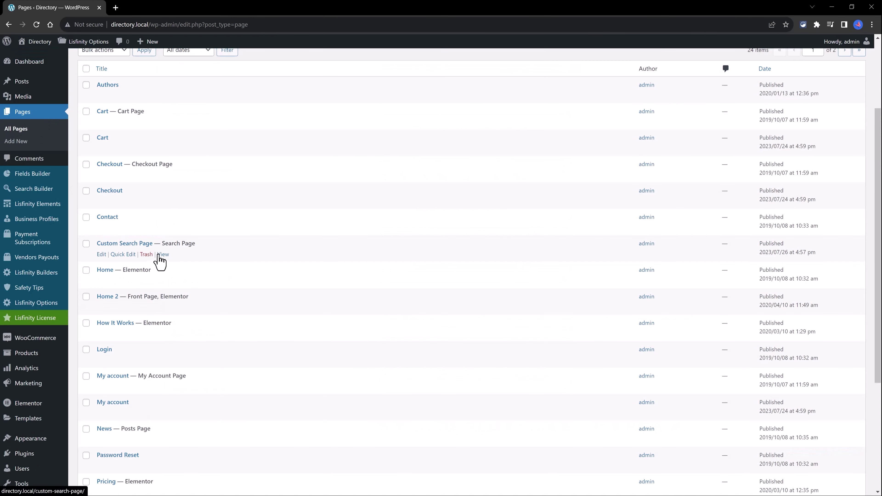
- Open Custom Search Page with Elementor and browse the widget panel
left_click(101, 255)
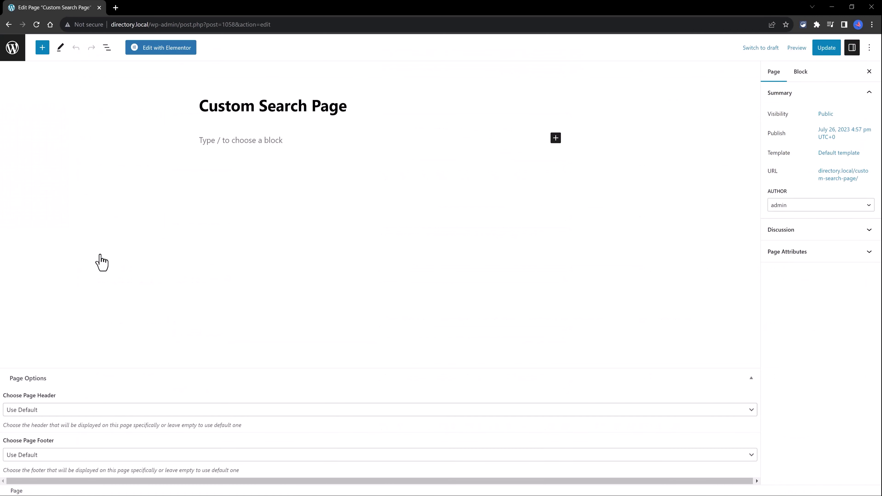
left_click(179, 49)
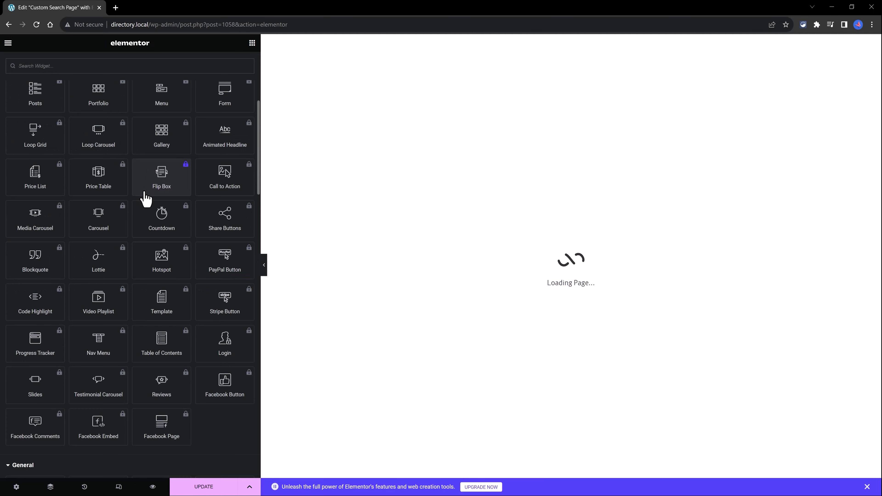
scroll(163, 283, "down", 10)
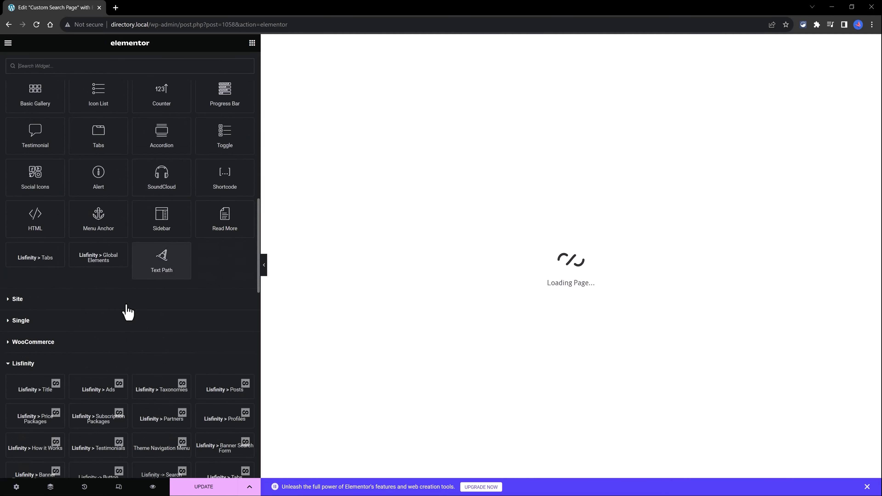
scroll(128, 312, "down", 5)
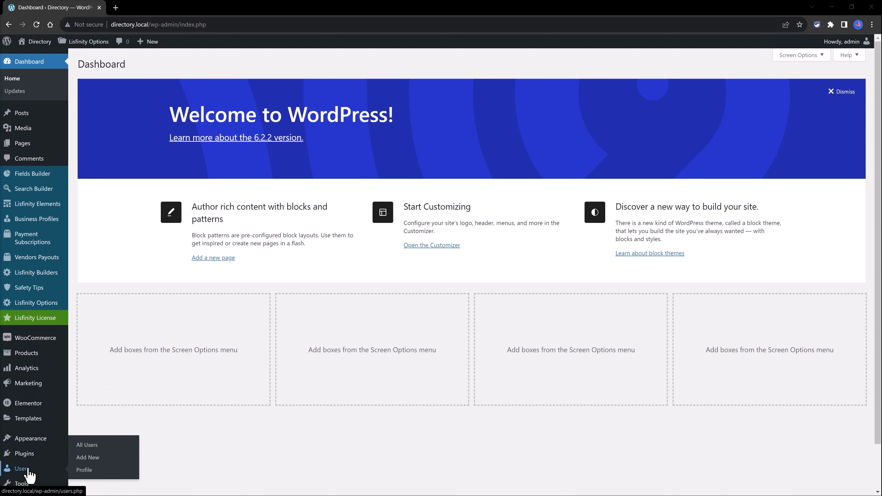
- Open the admin's profile and check Additional User Settings, where Account Type is Business Account
left_click(30, 475)
left_click(12, 479)
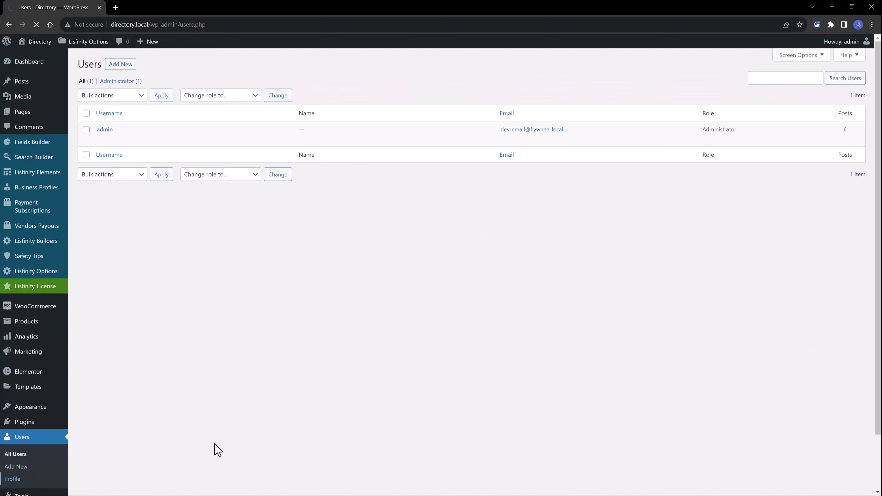
scroll(476, 306, "down", 15)
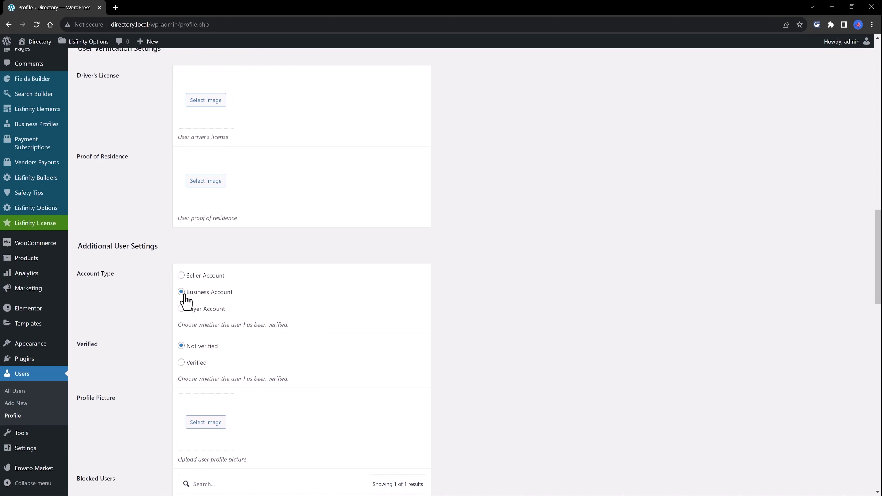
left_click_drag(183, 300, 253, 307)
left_click(239, 312)
- Open Lisfinity Register Setup and expand the Default Account Type After Registration choices
mouse_move(42, 209)
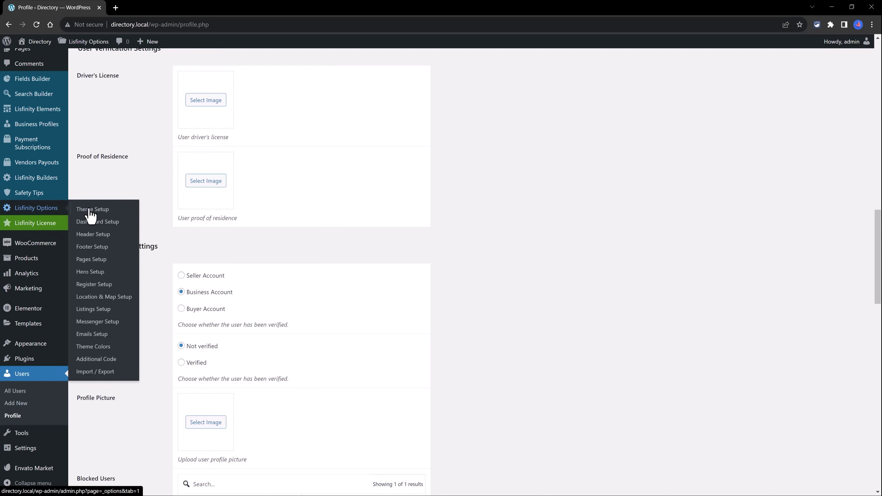
left_click(97, 284)
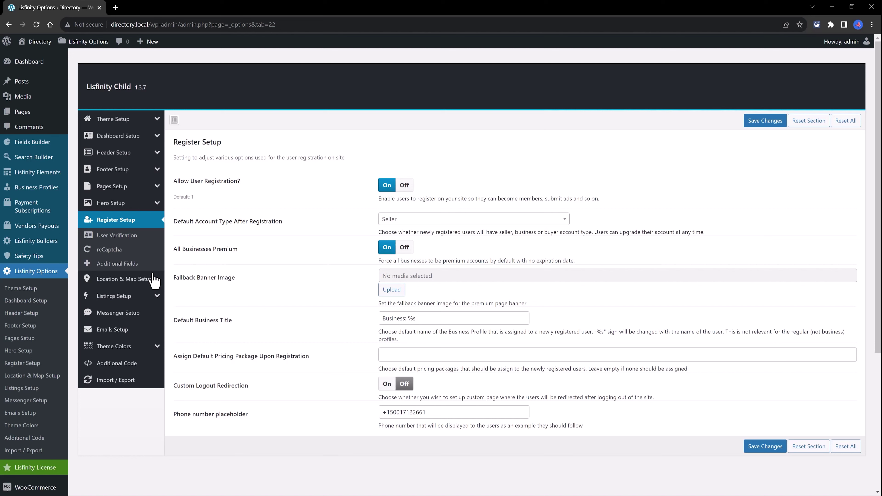
left_click(458, 218)
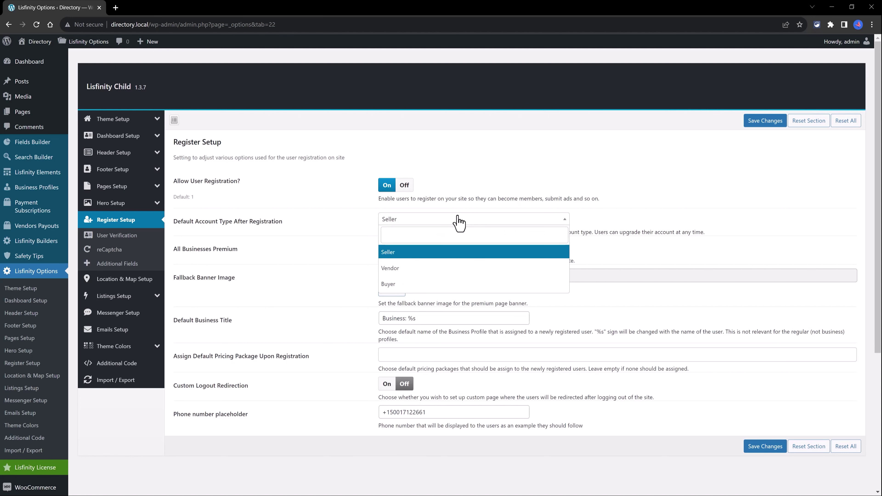